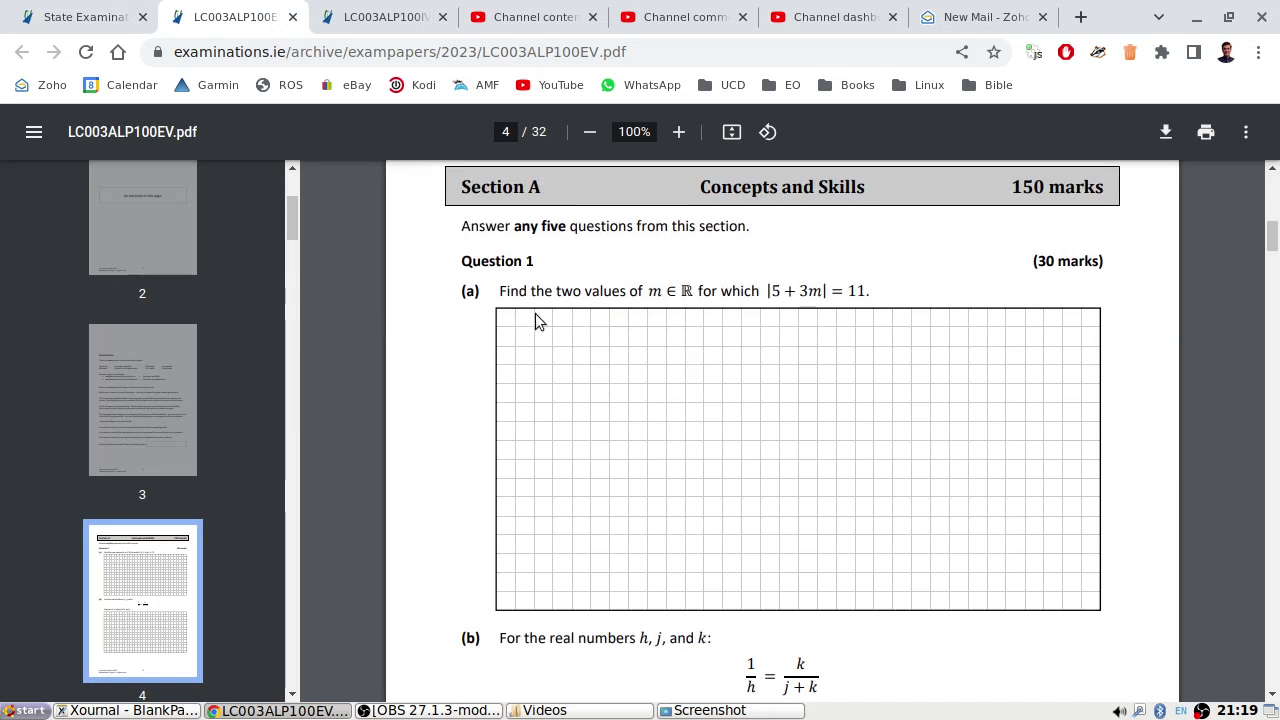
Scroll LC003ALP100EV.pdf to Question 6 on page 14 and close the duplicate exam tab.
{"action": "scroll", "coordinate": [561, 436], "scroll_direction": "down", "scroll_amount": 7}
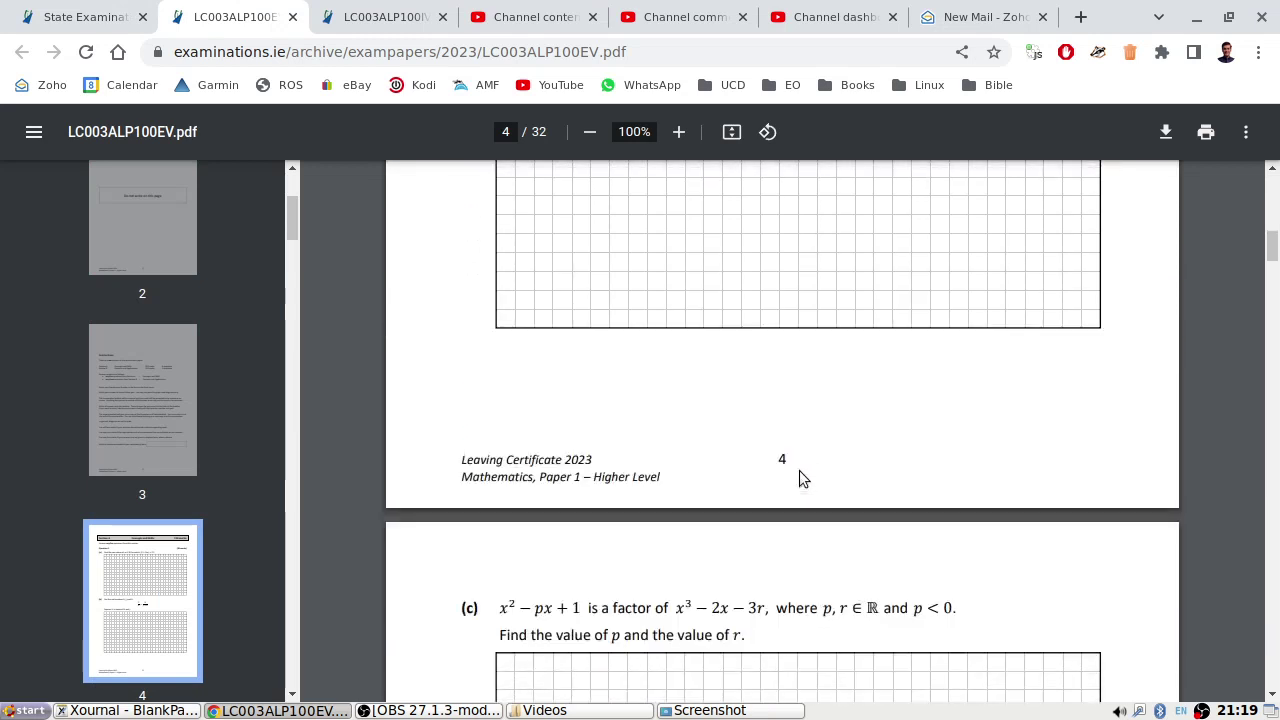
{"action": "scroll", "coordinate": [799, 470], "scroll_direction": "down", "scroll_amount": 3}
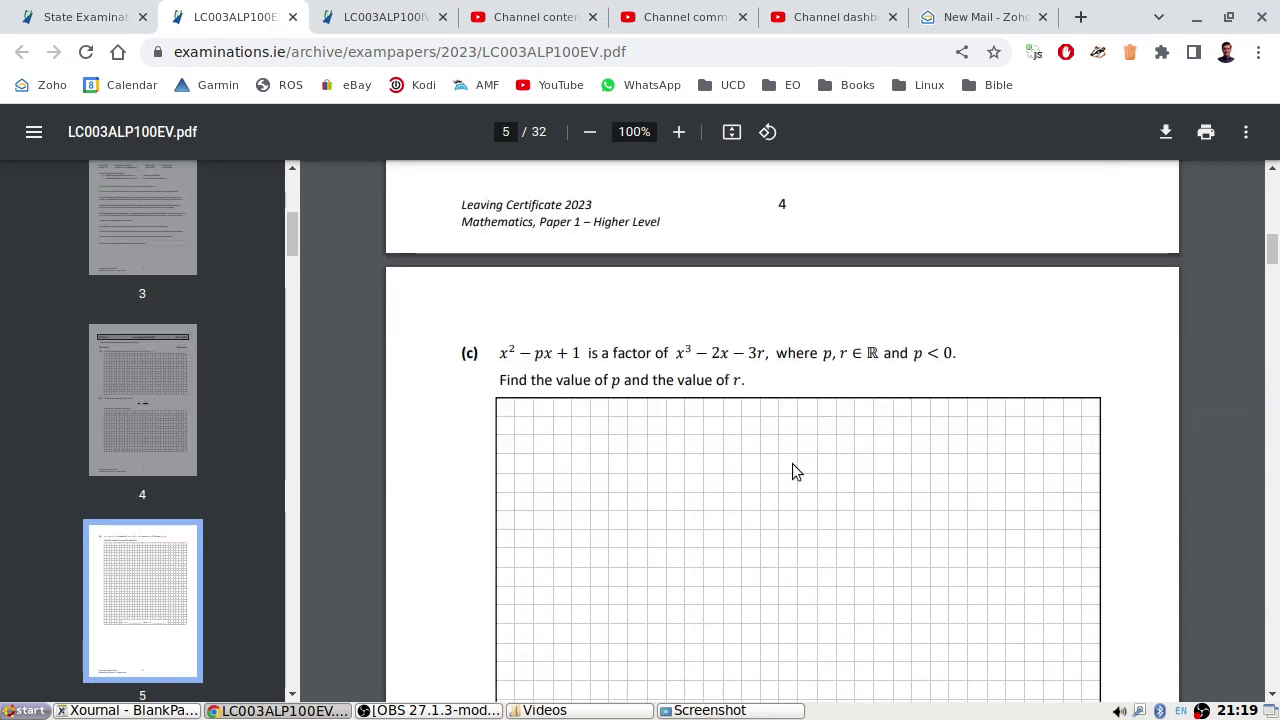
{"action": "scroll", "coordinate": [792, 471], "scroll_direction": "down", "scroll_amount": 11}
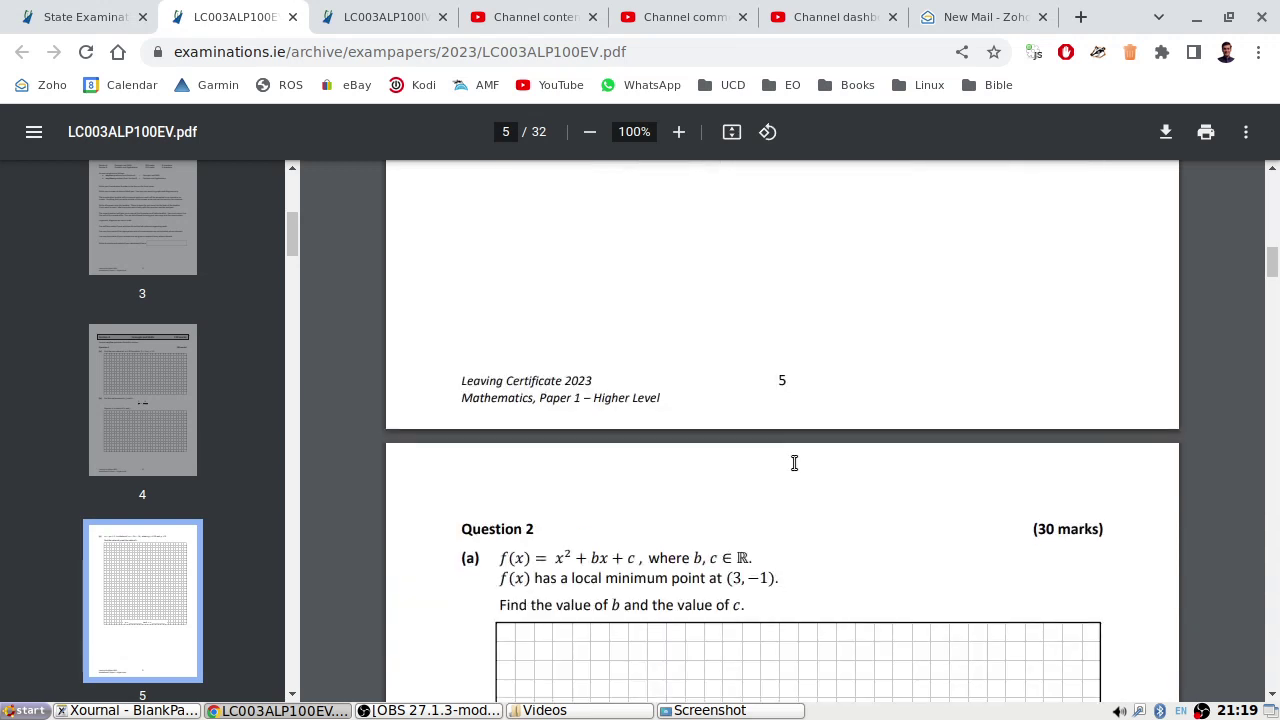
{"action": "scroll", "coordinate": [794, 463], "scroll_direction": "down", "scroll_amount": 15}
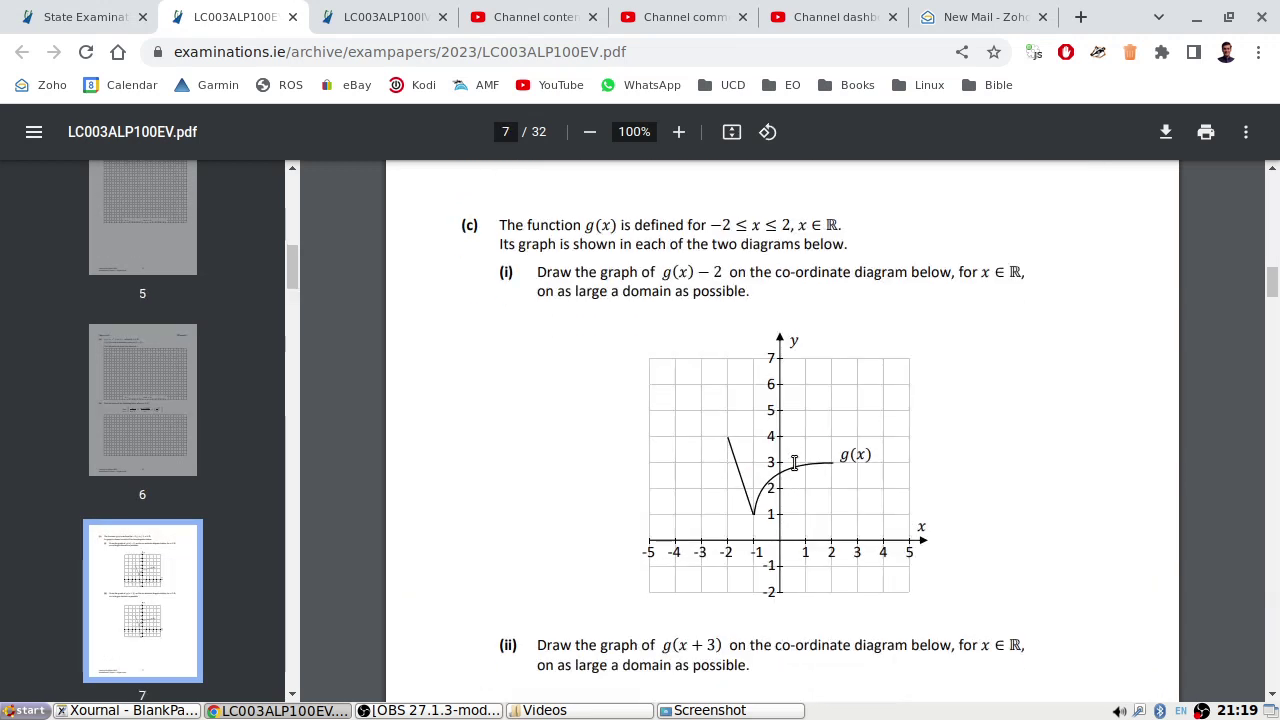
{"action": "scroll", "coordinate": [794, 463], "scroll_direction": "down", "scroll_amount": 6}
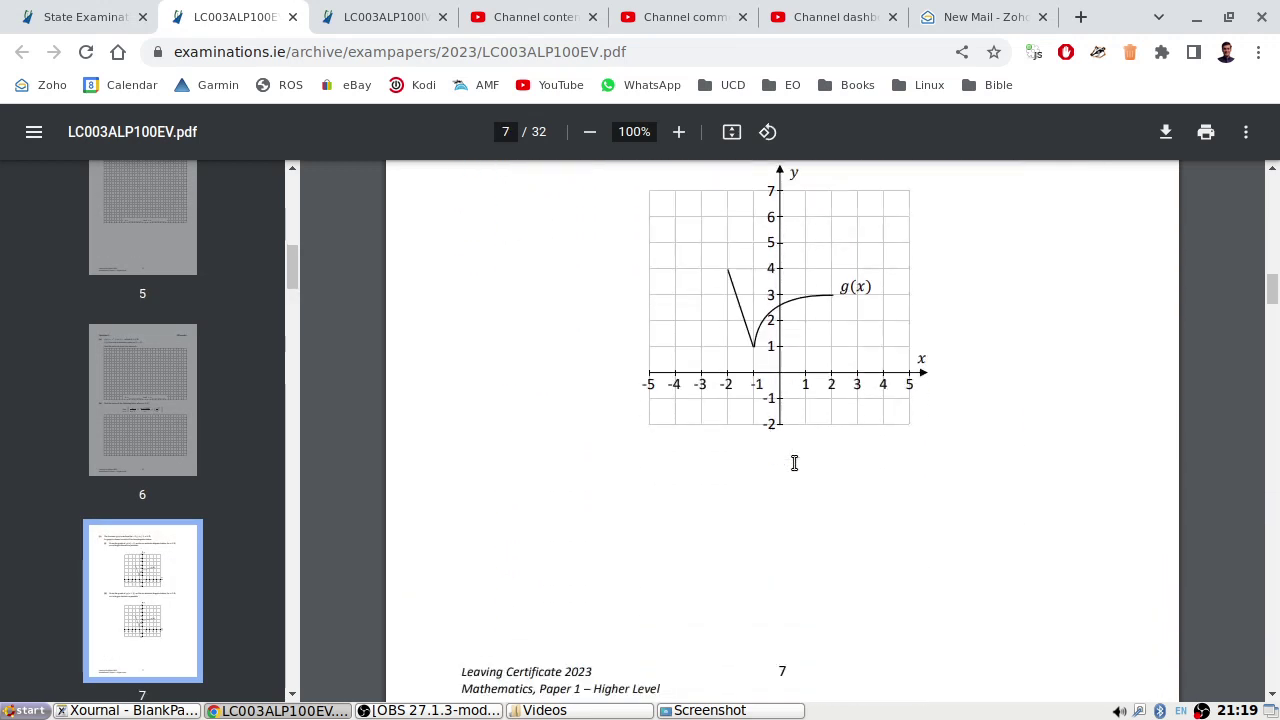
{"action": "scroll", "coordinate": [794, 463], "scroll_direction": "up", "scroll_amount": 2}
{"action": "scroll", "coordinate": [794, 463], "scroll_direction": "down", "scroll_amount": 7}
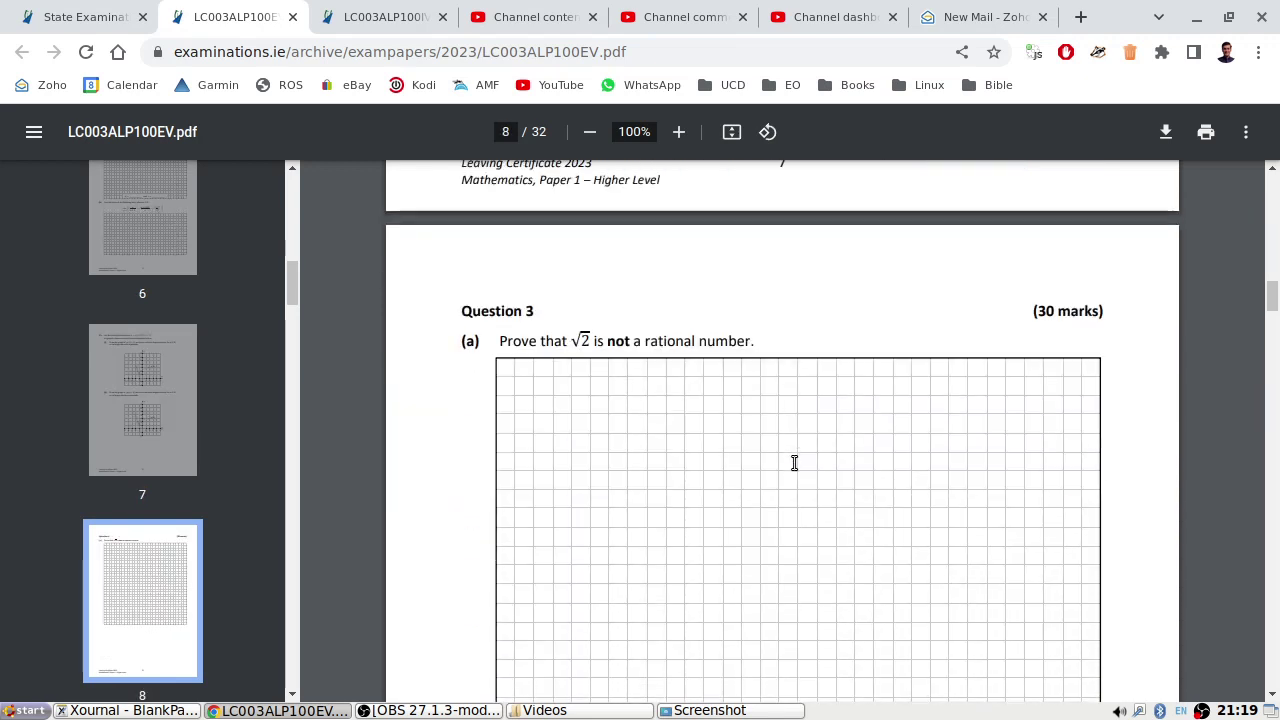
{"action": "scroll", "coordinate": [794, 463], "scroll_direction": "down", "scroll_amount": 10}
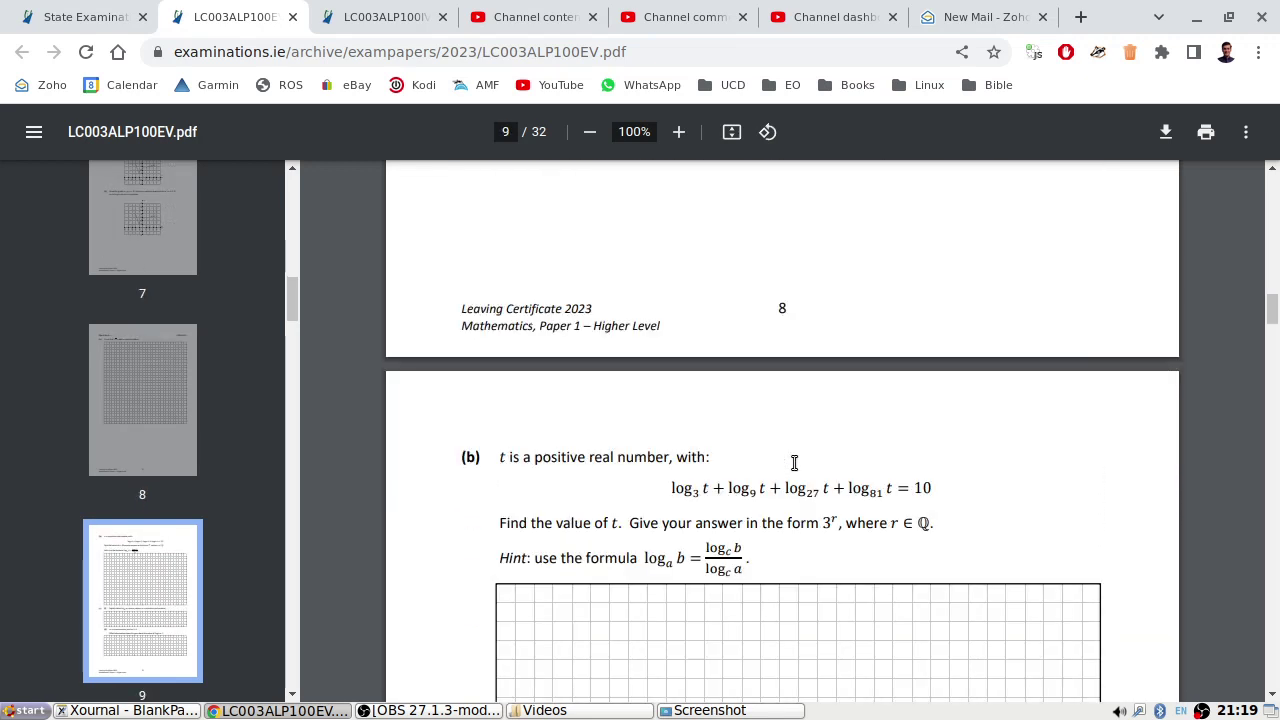
{"action": "scroll", "coordinate": [794, 463], "scroll_direction": "down", "scroll_amount": 2}
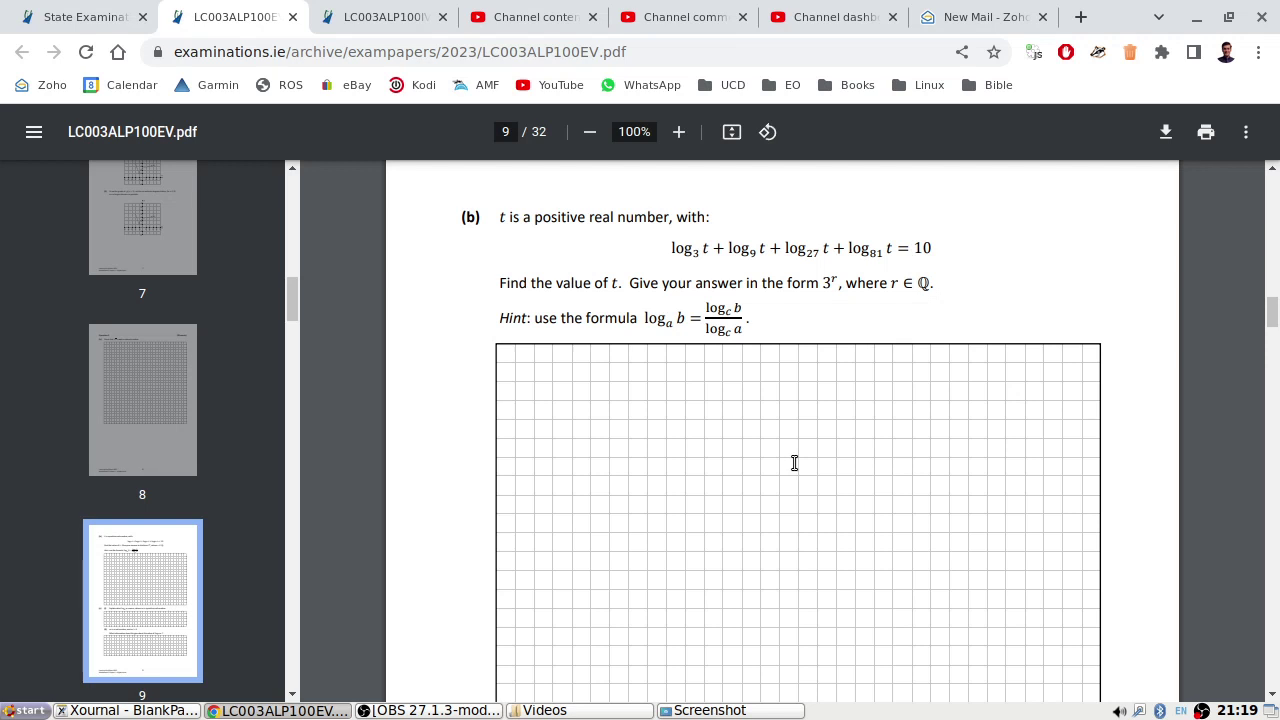
{"action": "scroll", "coordinate": [794, 463], "scroll_direction": "down", "scroll_amount": 10}
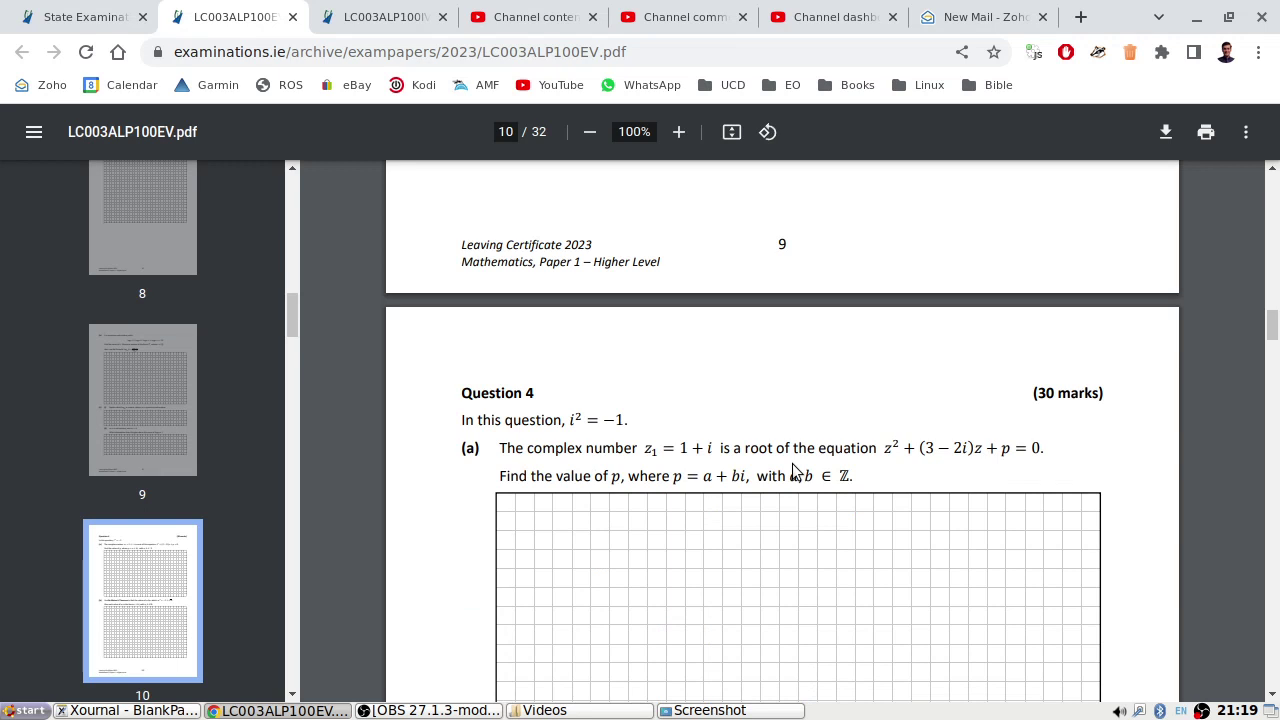
{"action": "scroll", "coordinate": [830, 465], "scroll_direction": "down", "scroll_amount": 10}
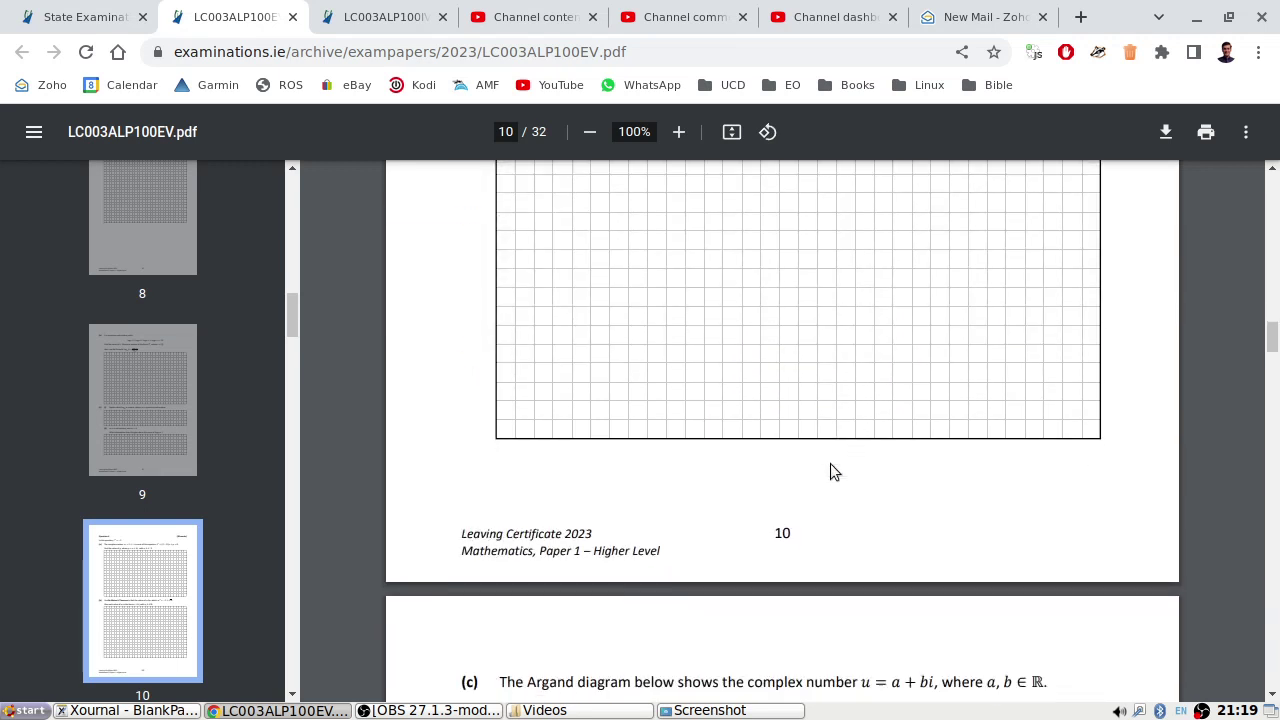
{"action": "scroll", "coordinate": [830, 463], "scroll_direction": "up", "scroll_amount": 8}
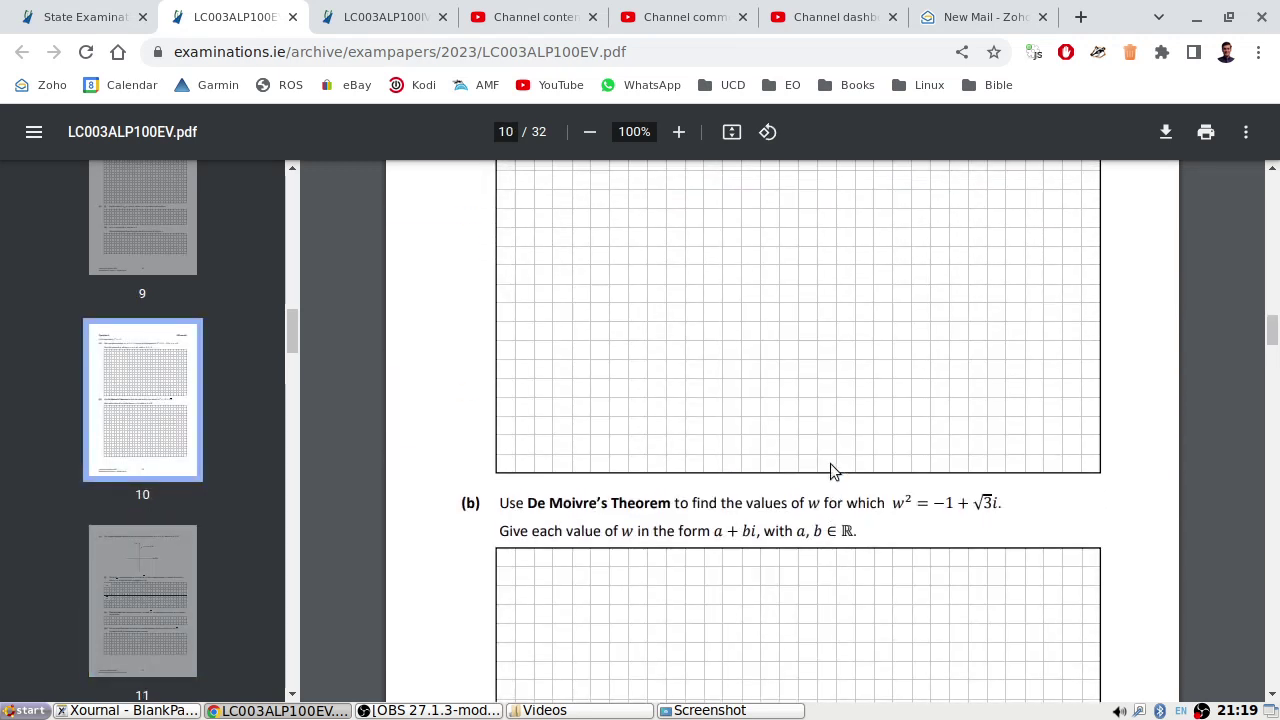
{"action": "scroll", "coordinate": [830, 463], "scroll_direction": "down", "scroll_amount": 2}
{"action": "scroll", "coordinate": [830, 463], "scroll_direction": "down", "scroll_amount": 8}
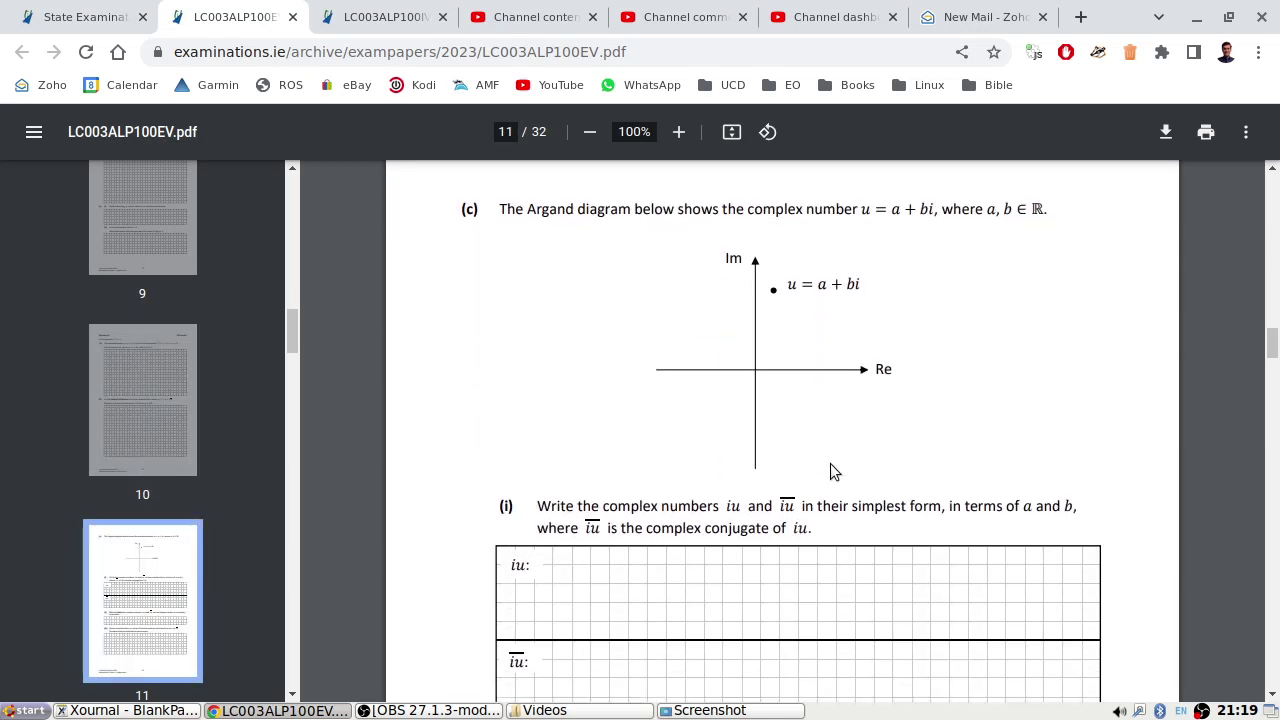
{"action": "scroll", "coordinate": [830, 463], "scroll_direction": "up", "scroll_amount": 1}
{"action": "scroll", "coordinate": [830, 463], "scroll_direction": "down", "scroll_amount": 7}
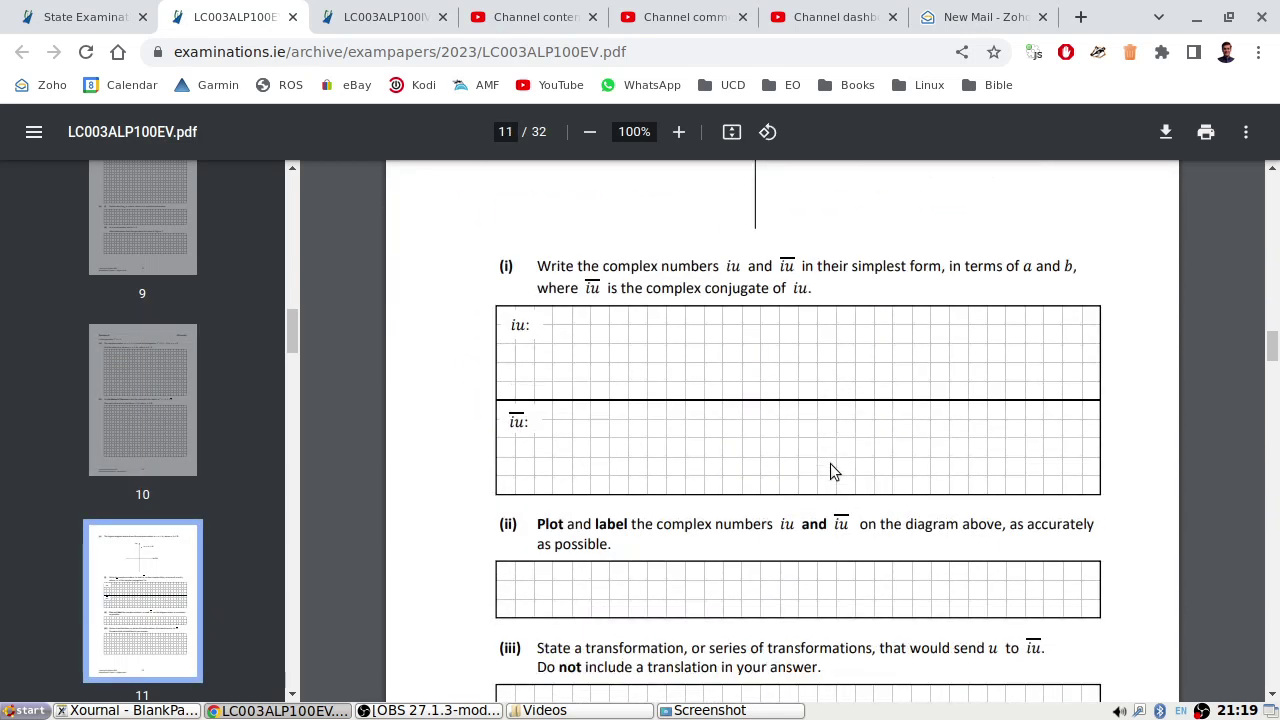
{"action": "scroll", "coordinate": [830, 463], "scroll_direction": "down", "scroll_amount": 3}
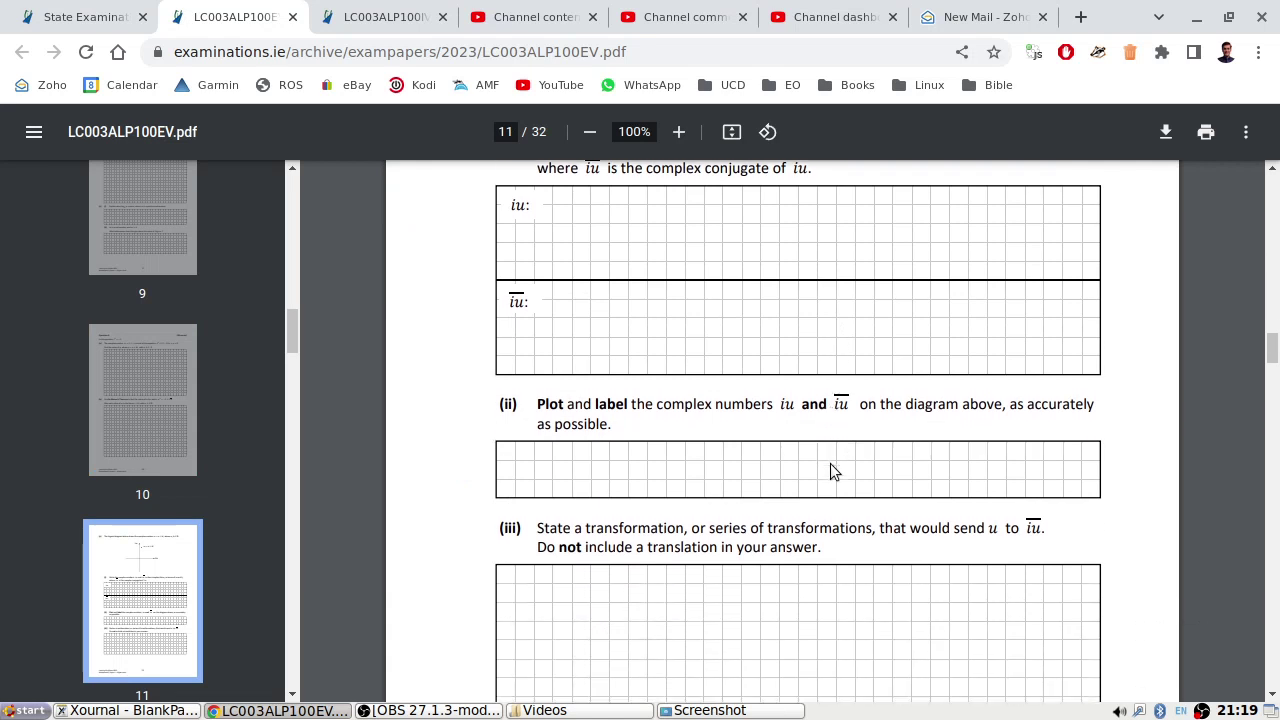
{"action": "scroll", "coordinate": [830, 463], "scroll_direction": "down", "scroll_amount": 10}
{"action": "scroll", "coordinate": [830, 472], "scroll_direction": "down", "scroll_amount": 12}
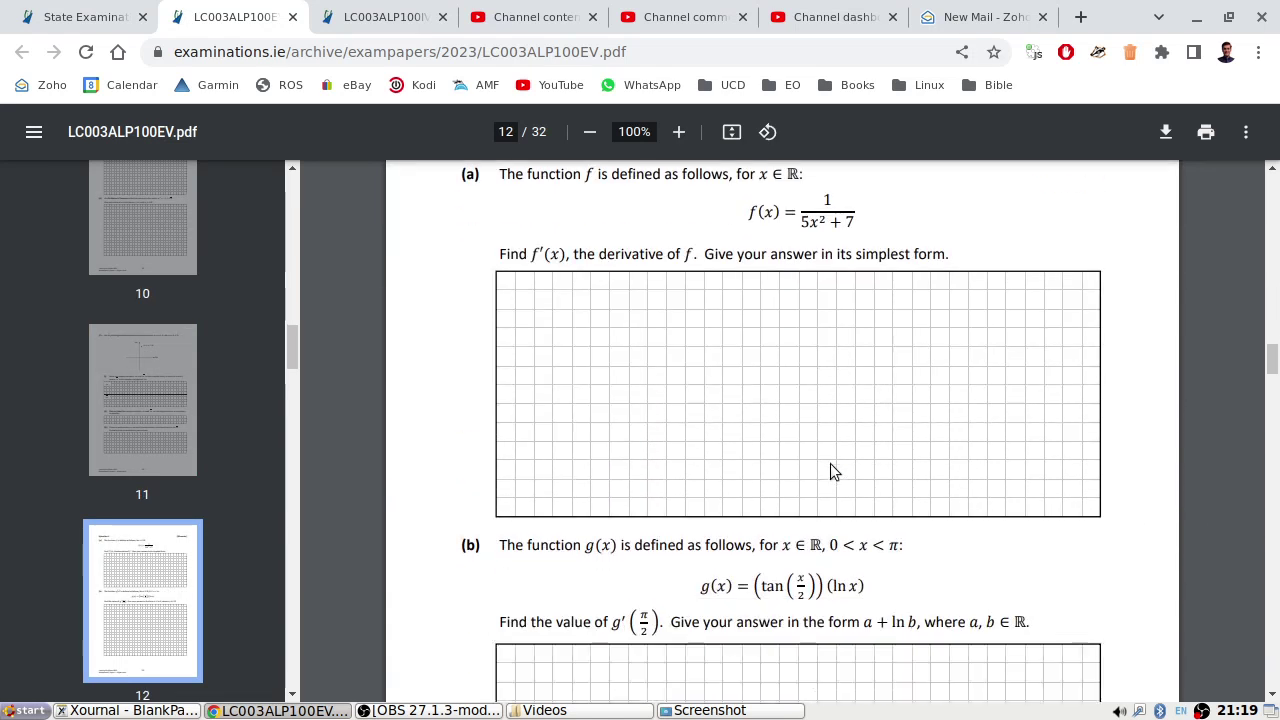
{"action": "scroll", "coordinate": [830, 472], "scroll_direction": "down", "scroll_amount": 15}
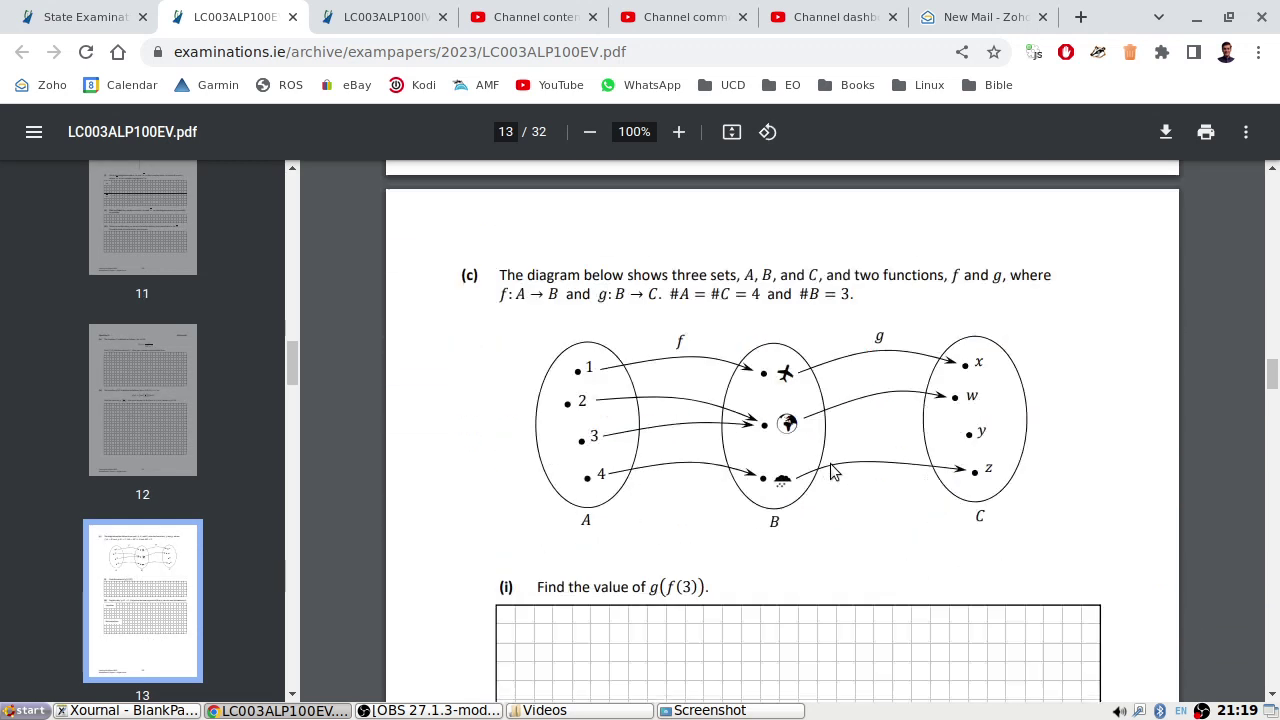
{"action": "scroll", "coordinate": [830, 463], "scroll_direction": "down", "scroll_amount": 1}
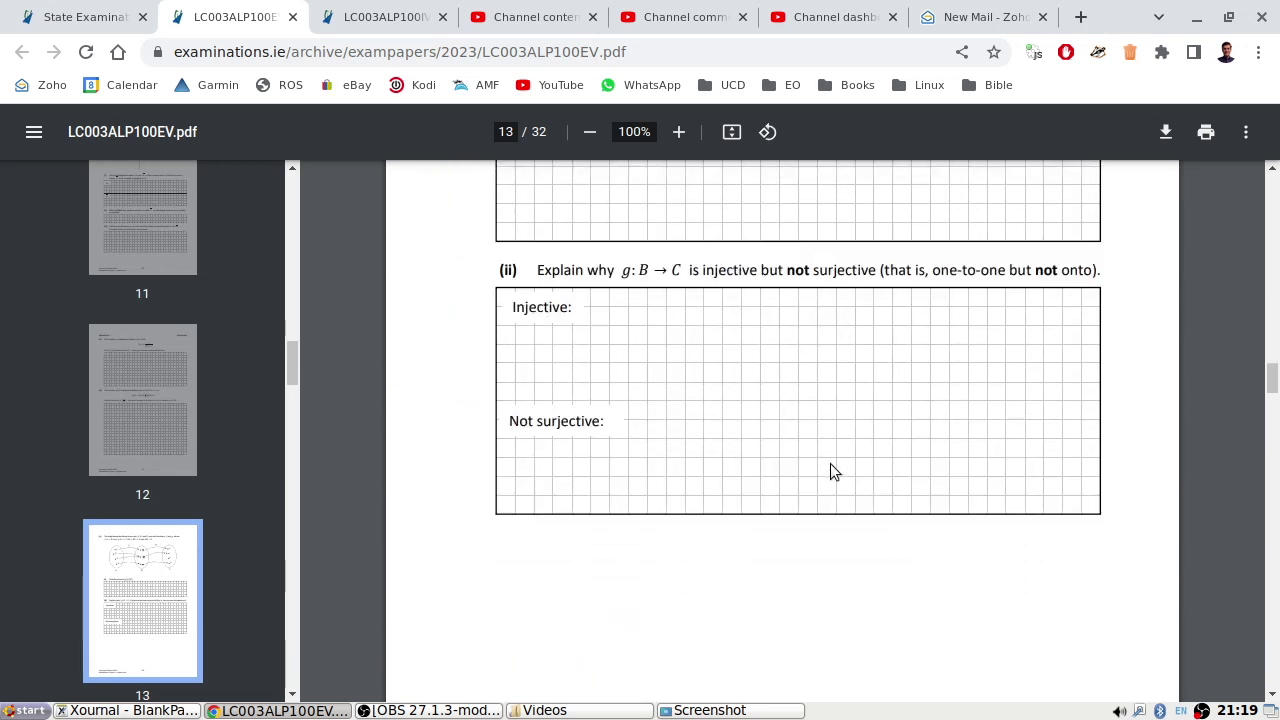
{"action": "scroll", "coordinate": [790, 450], "scroll_direction": "up", "scroll_amount": 1}
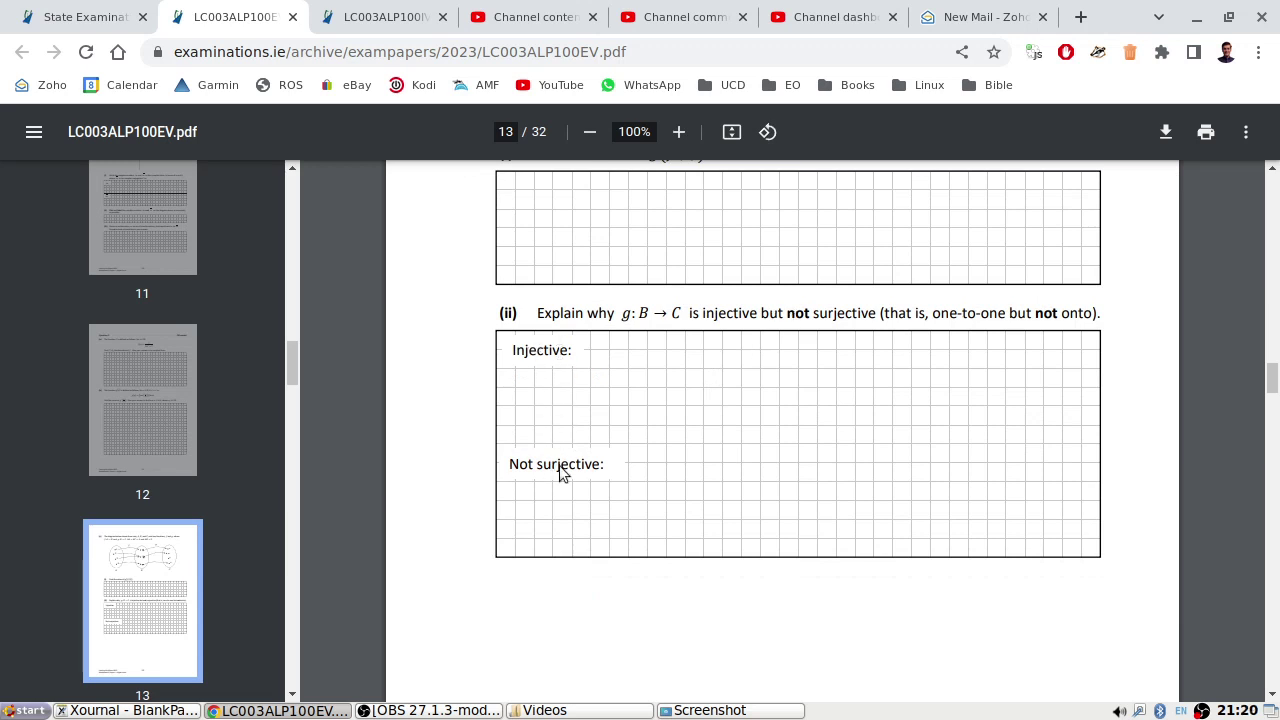
{"action": "scroll", "coordinate": [623, 476], "scroll_direction": "down", "scroll_amount": 5}
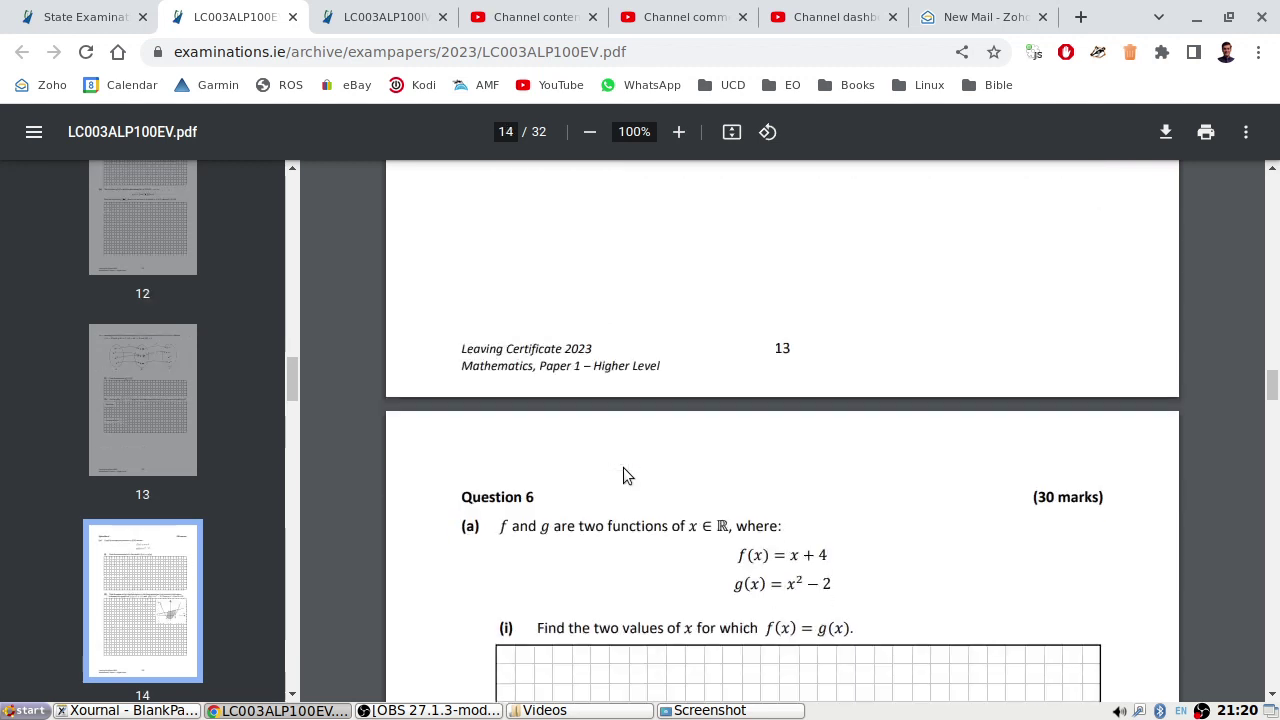
{"action": "scroll", "coordinate": [622, 476], "scroll_direction": "down", "scroll_amount": 3}
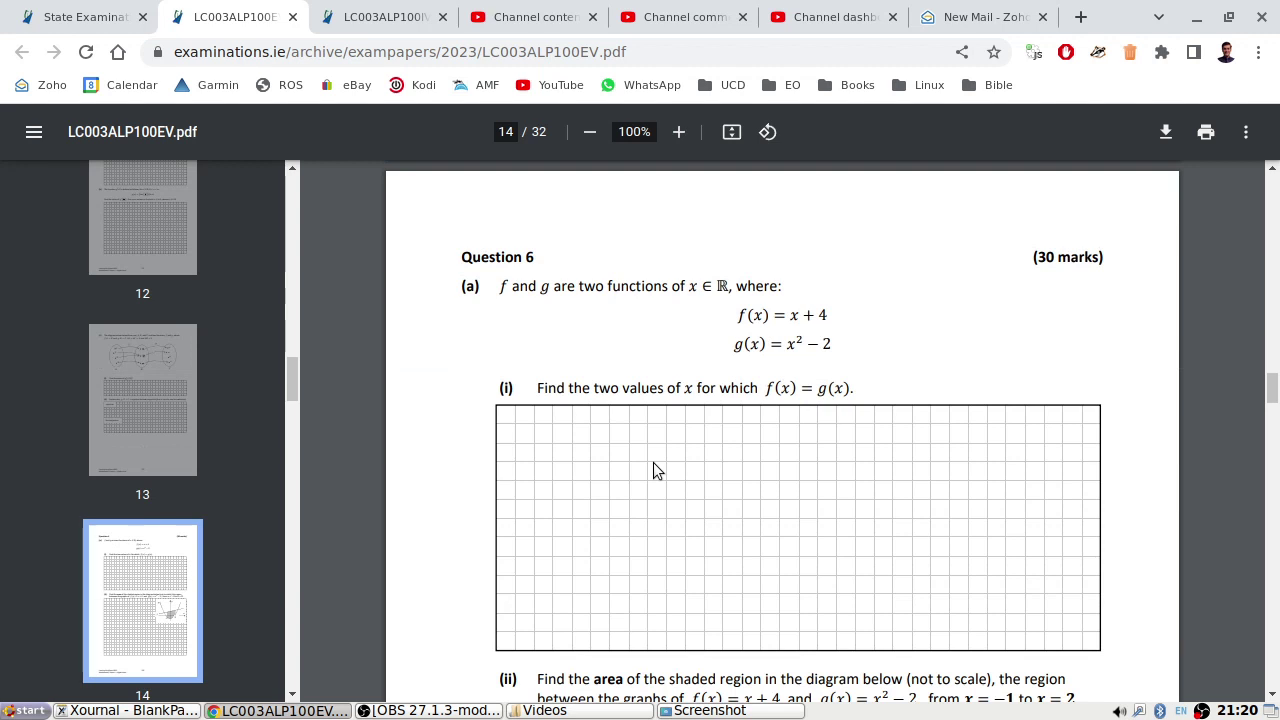
{"action": "left_click", "coordinate": [443, 17]}
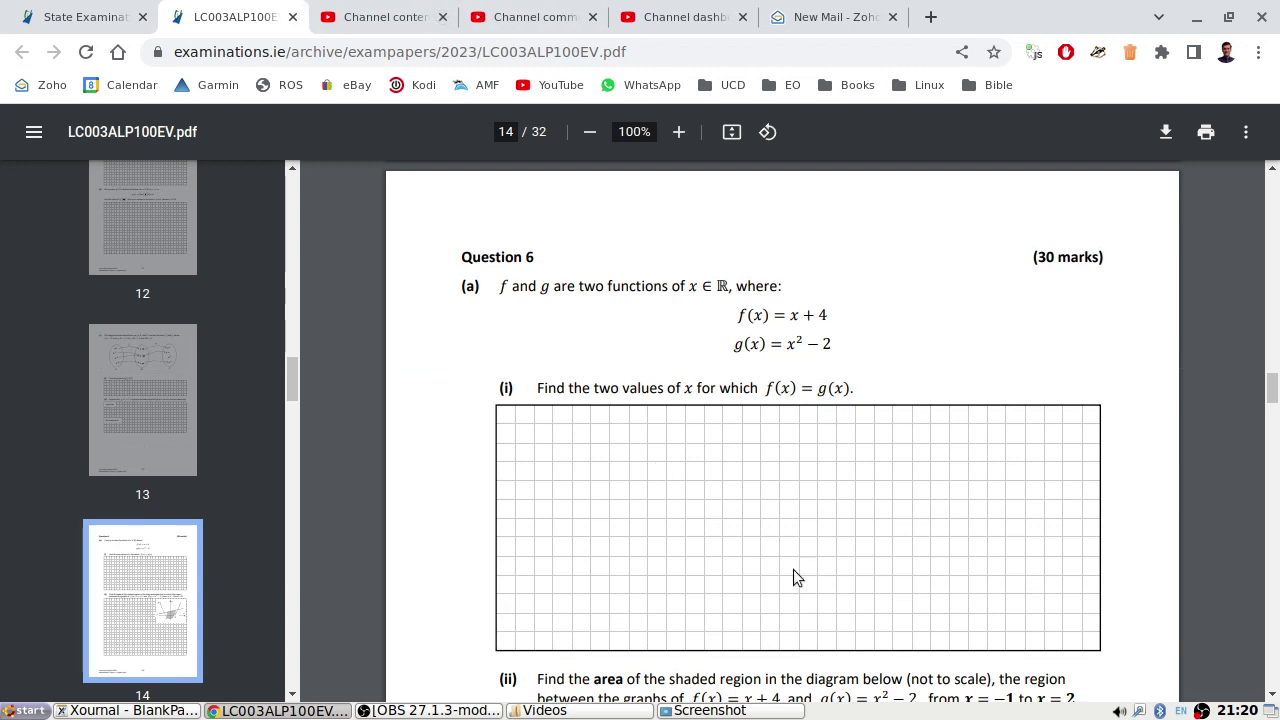
Take a region screenshot of Question 6(a) showing f(x) = x + 4 and g(x) = x² − 2.
{"action": "key", "text": "alt+Tab"}
{"action": "left_click", "coordinate": [657, 306]}
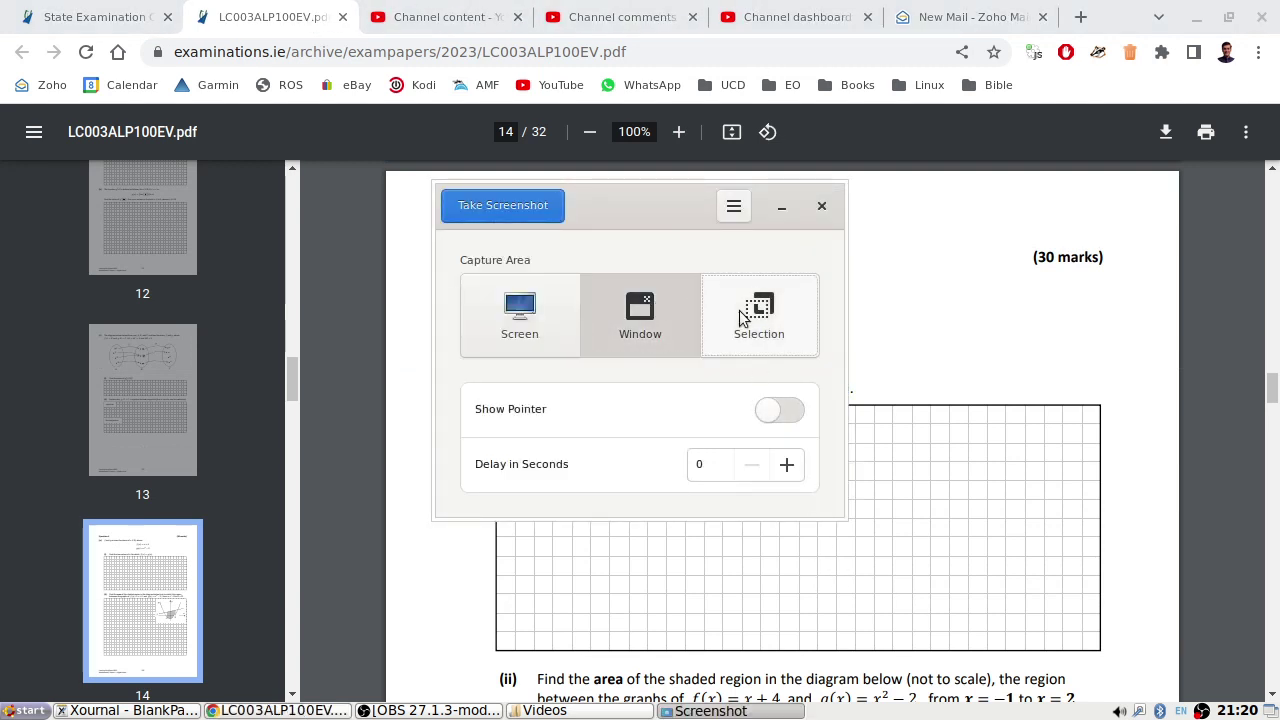
{"action": "left_click", "coordinate": [755, 314]}
{"action": "left_click", "coordinate": [540, 205]}
{"action": "left_click_drag", "start_coordinate": [446, 228], "coordinate": [1131, 438]}
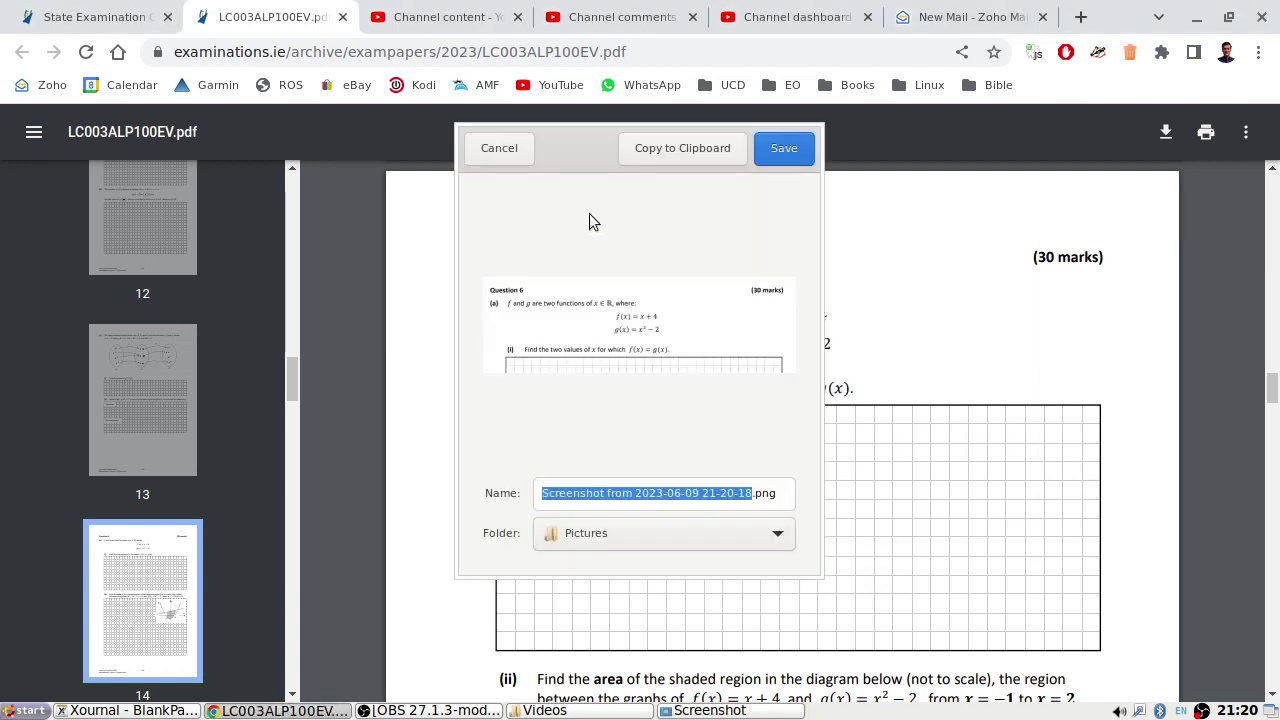
{"action": "left_click", "coordinate": [514, 150]}
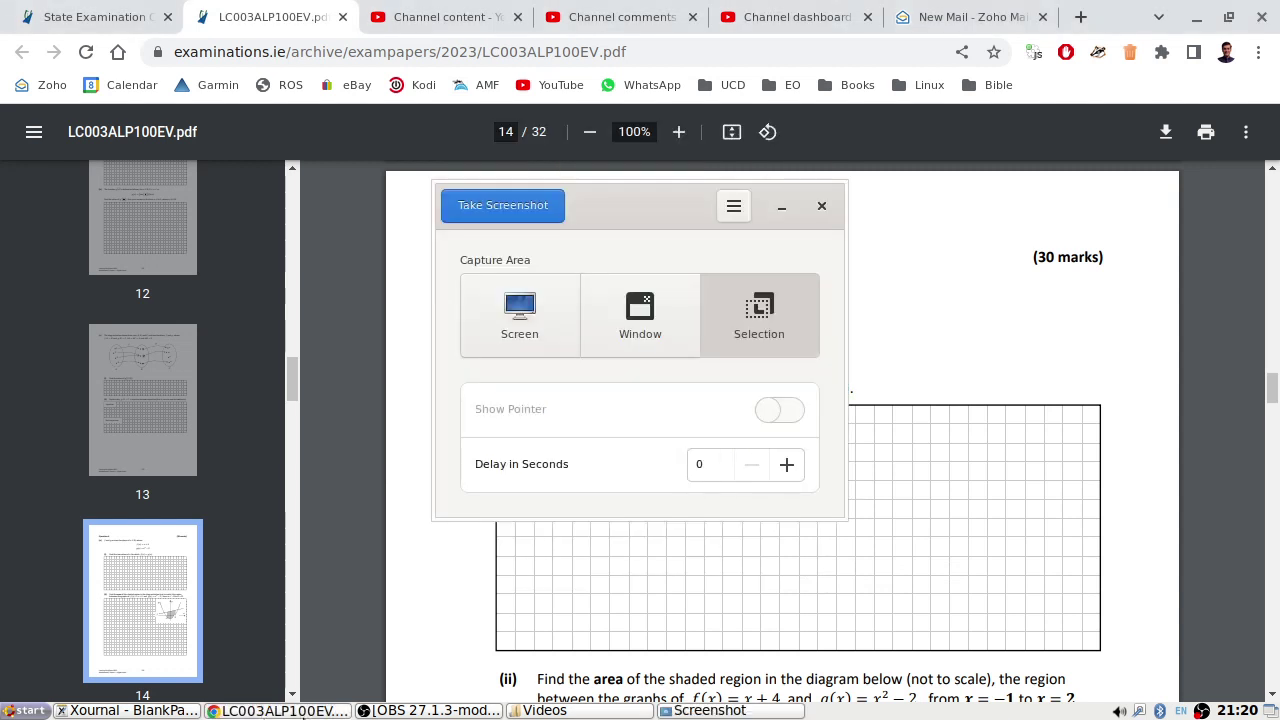
{"action": "left_click", "coordinate": [115, 710]}
Delete the old work layer, paste the Question 6 screenshot and move it top-left.
{"action": "left_click", "coordinate": [128, 31]}
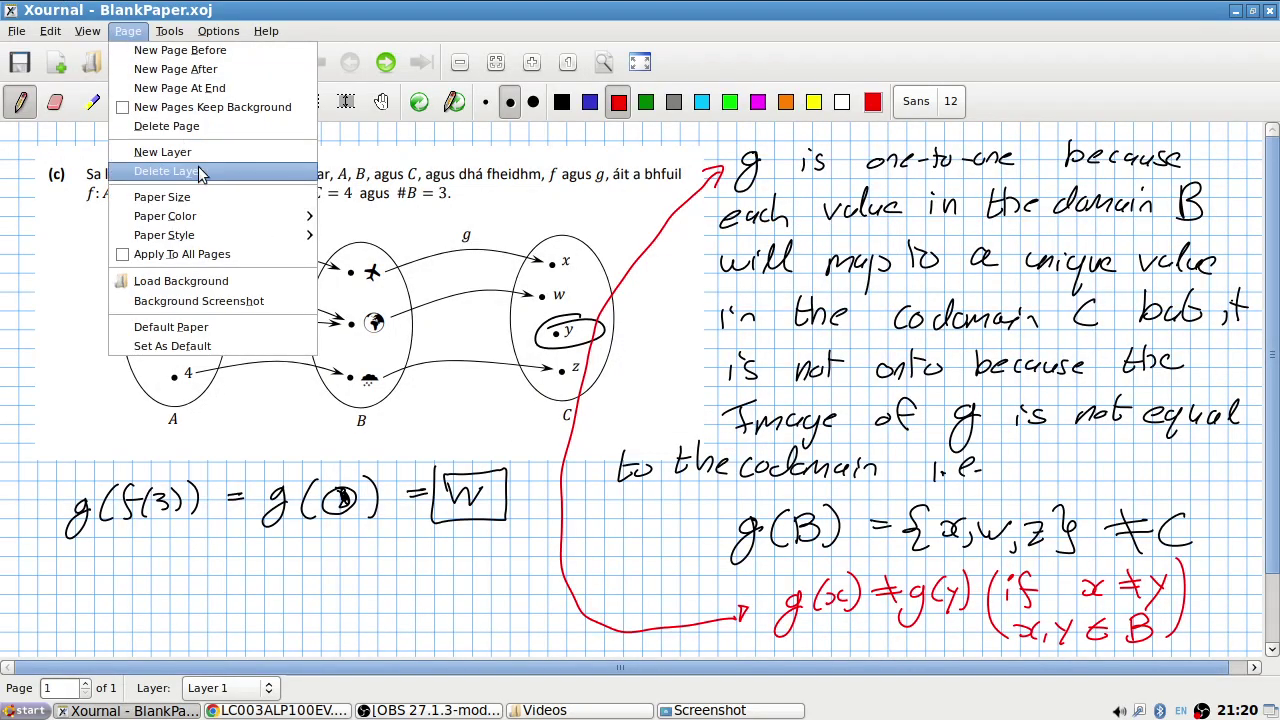
{"action": "left_click", "coordinate": [200, 174]}
{"action": "key", "text": "ctrl+v"}
{"action": "left_click_drag", "start_coordinate": [560, 391], "coordinate": [213, 217]}
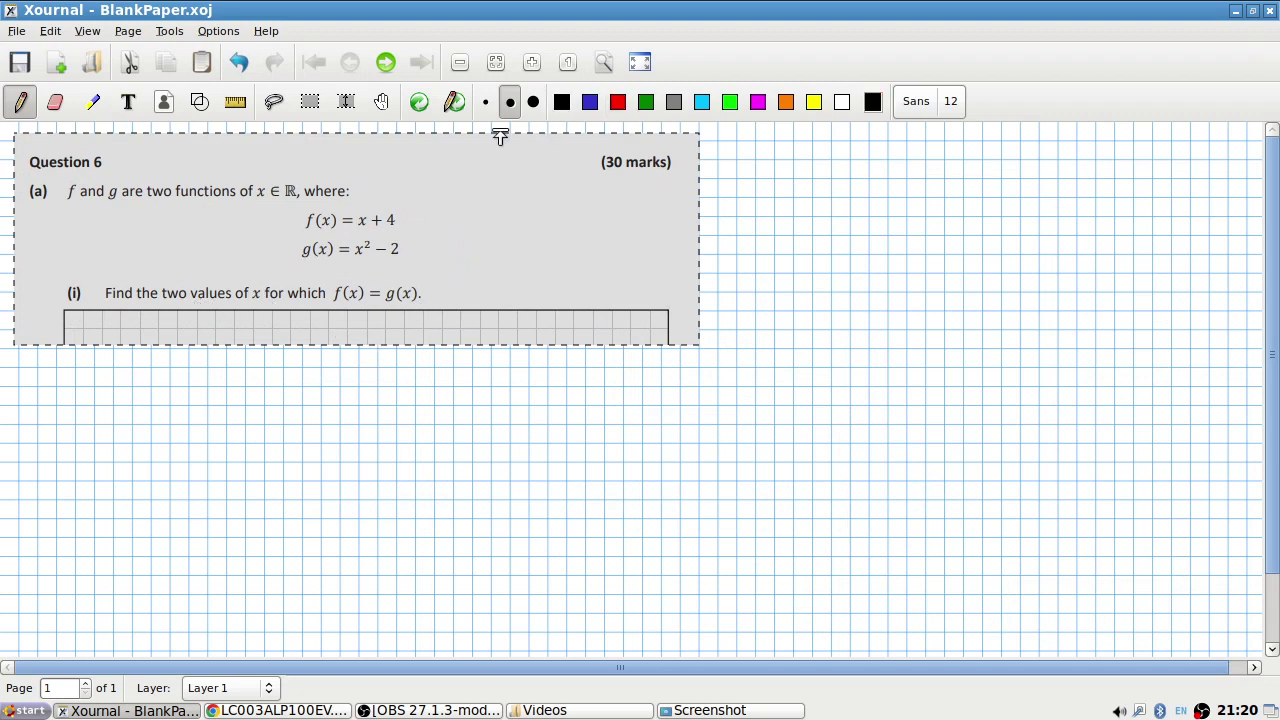
{"action": "left_click", "coordinate": [57, 102]}
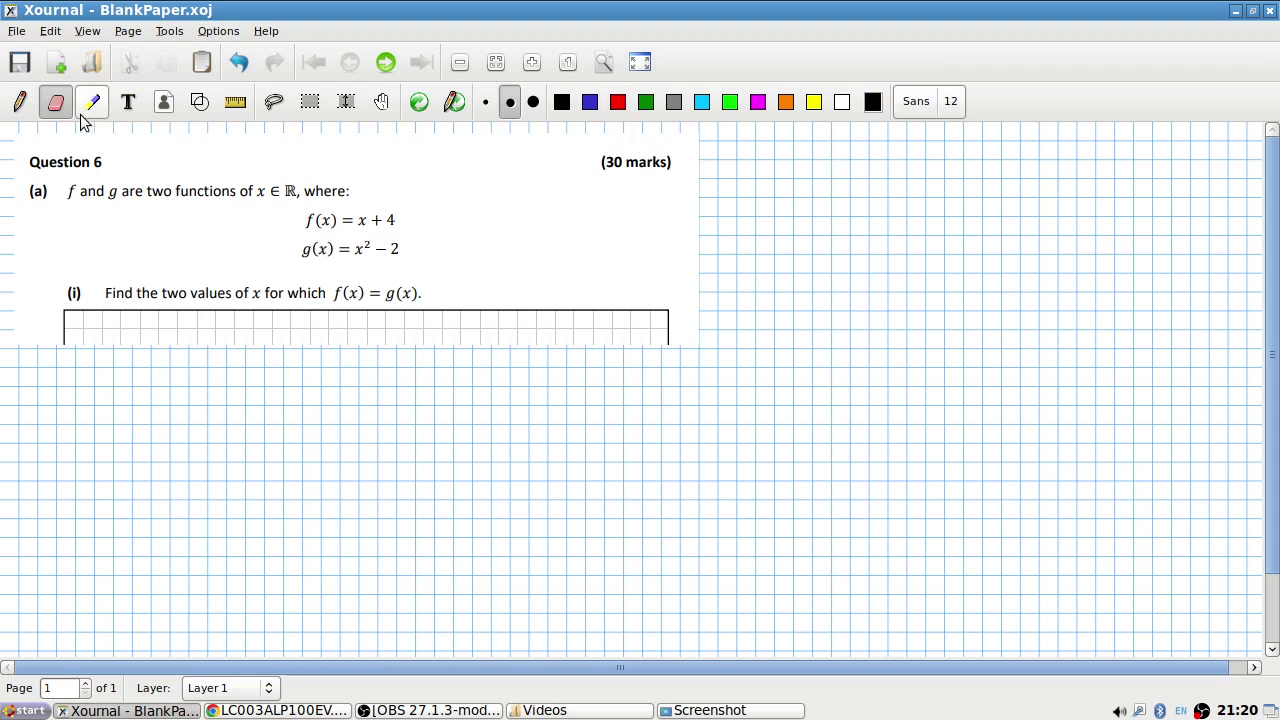
With the black pen, write x + 4 = x² − 2 below the question.
{"action": "left_click", "coordinate": [19, 102]}
{"action": "left_click_drag", "start_coordinate": [82, 381], "coordinate": [84, 397]}
{"action": "left_click_drag", "start_coordinate": [108, 377], "coordinate": [108, 396]}
{"action": "mouse_move", "coordinate": [122, 385]}
{"action": "left_mouse_down"}
{"action": "mouse_move", "coordinate": [140, 384]}
{"action": "mouse_move", "coordinate": [132, 396]}
{"action": "left_mouse_up"}
{"action": "left_click_drag", "start_coordinate": [163, 370], "coordinate": [174, 389]}
{"action": "left_click_drag", "start_coordinate": [168, 376], "coordinate": [170, 400]}
{"action": "left_click", "coordinate": [199, 384]}
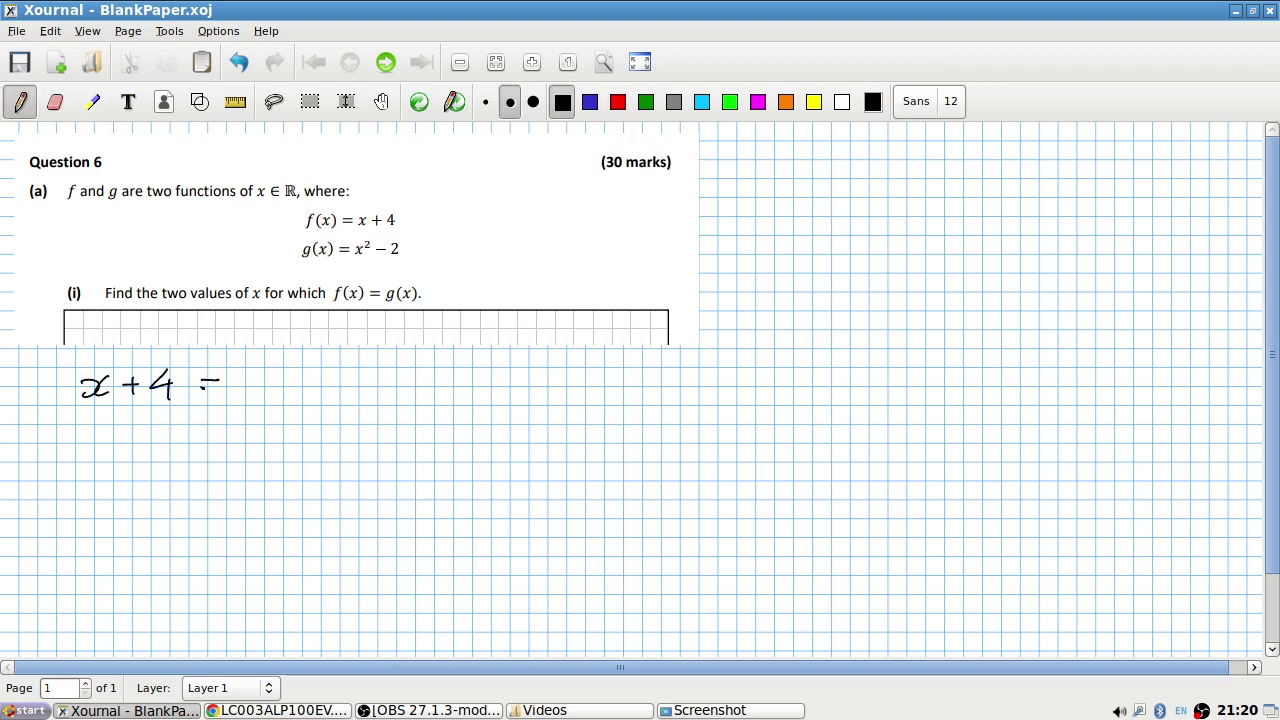
{"action": "left_click_drag", "start_coordinate": [240, 378], "coordinate": [260, 392]}
{"action": "left_click_drag", "start_coordinate": [276, 365], "coordinate": [348, 389]}
Rearrange it to x² − x − 6 = 0 on the second line.
{"action": "mouse_move", "coordinate": [116, 440]}
{"action": "left_mouse_down"}
{"action": "mouse_move", "coordinate": [115, 458]}
{"action": "mouse_move", "coordinate": [146, 458]}
{"action": "left_mouse_up"}
{"action": "left_click_drag", "start_coordinate": [150, 424], "coordinate": [232, 447]}
{"action": "left_click_drag", "start_coordinate": [248, 435], "coordinate": [284, 438]}
{"action": "left_click_drag", "start_coordinate": [313, 427], "coordinate": [330, 434]}
{"action": "mouse_move", "coordinate": [352, 424]}
{"action": "left_mouse_down"}
{"action": "mouse_move", "coordinate": [352, 440]}
{"action": "mouse_move", "coordinate": [350, 423]}
{"action": "left_mouse_up"}
Factorise to (x − 3)(x + 2) = 0 and write the roots x = 3 or −2.
{"action": "mouse_move", "coordinate": [101, 493]}
{"action": "left_mouse_down"}
{"action": "mouse_move", "coordinate": [98, 521]}
{"action": "mouse_move", "coordinate": [127, 510]}
{"action": "left_mouse_up"}
{"action": "mouse_move", "coordinate": [146, 492]}
{"action": "left_mouse_down"}
{"action": "mouse_move", "coordinate": [141, 510]}
{"action": "mouse_move", "coordinate": [266, 507]}
{"action": "left_mouse_up"}
{"action": "mouse_move", "coordinate": [281, 484]}
{"action": "left_mouse_down"}
{"action": "mouse_move", "coordinate": [273, 508]}
{"action": "mouse_move", "coordinate": [342, 503]}
{"action": "left_mouse_up"}
{"action": "left_click_drag", "start_coordinate": [344, 470], "coordinate": [348, 511]}
{"action": "left_click_drag", "start_coordinate": [410, 476], "coordinate": [408, 478]}
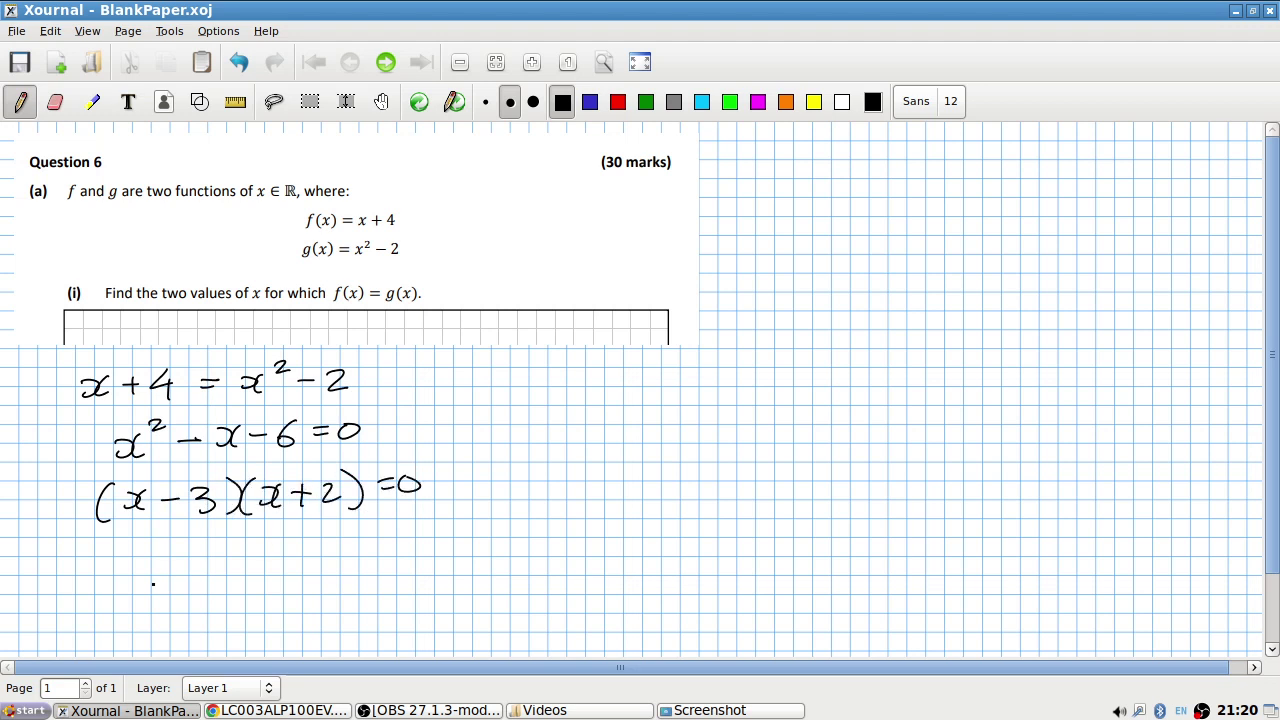
{"action": "left_click_drag", "start_coordinate": [136, 578], "coordinate": [154, 588]}
{"action": "mouse_move", "coordinate": [160, 570]}
{"action": "left_mouse_down"}
{"action": "mouse_move", "coordinate": [140, 600]}
{"action": "mouse_move", "coordinate": [193, 573]}
{"action": "left_mouse_up"}
{"action": "left_click_drag", "start_coordinate": [177, 587], "coordinate": [216, 592]}
{"action": "mouse_move", "coordinate": [298, 576]}
{"action": "left_mouse_down"}
{"action": "mouse_move", "coordinate": [290, 588]}
{"action": "mouse_move", "coordinate": [376, 576]}
{"action": "left_mouse_up"}
{"action": "mouse_move", "coordinate": [386, 556]}
{"action": "left_mouse_down"}
{"action": "mouse_move", "coordinate": [386, 582]}
{"action": "mouse_move", "coordinate": [424, 577]}
{"action": "left_mouse_up"}
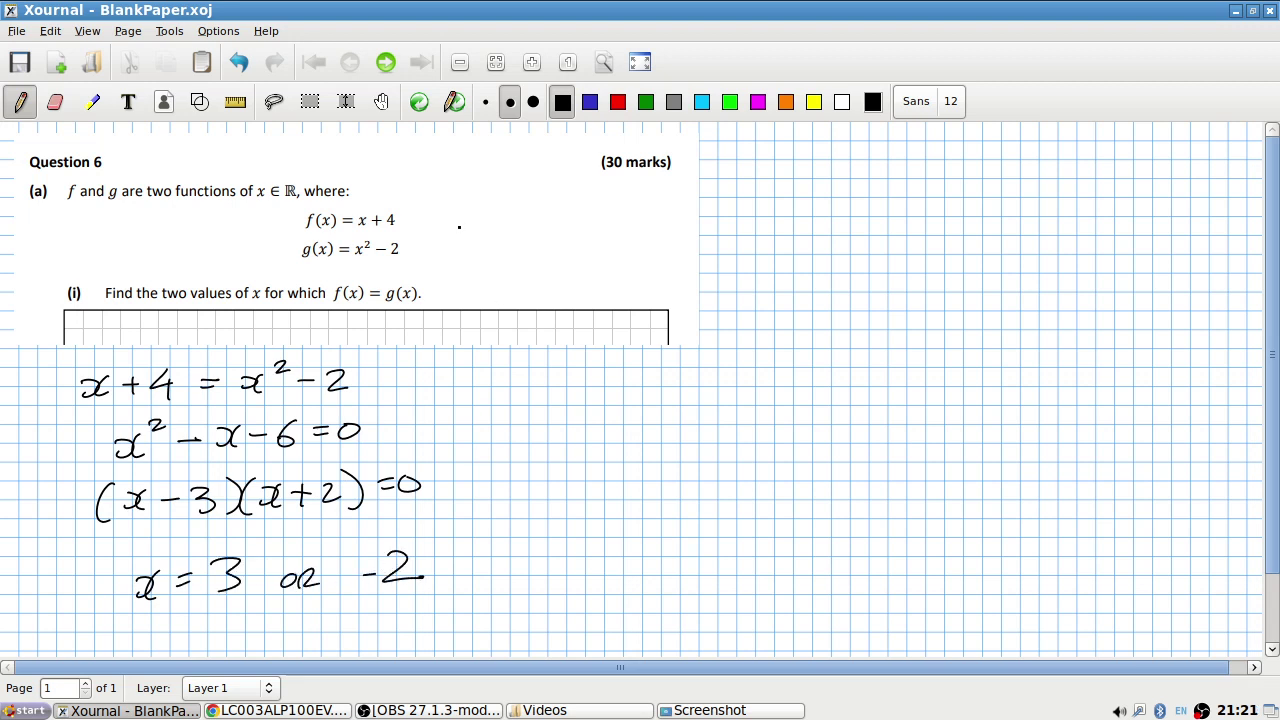
{"action": "left_click", "coordinate": [590, 101]}
Mark f(x) and g(x) with blue arrows and 7s.
{"action": "mouse_move", "coordinate": [417, 177]}
{"action": "left_mouse_down"}
{"action": "mouse_move", "coordinate": [386, 214]}
{"action": "mouse_move", "coordinate": [444, 210]}
{"action": "left_mouse_up"}
{"action": "left_click_drag", "start_coordinate": [446, 203], "coordinate": [445, 215]}
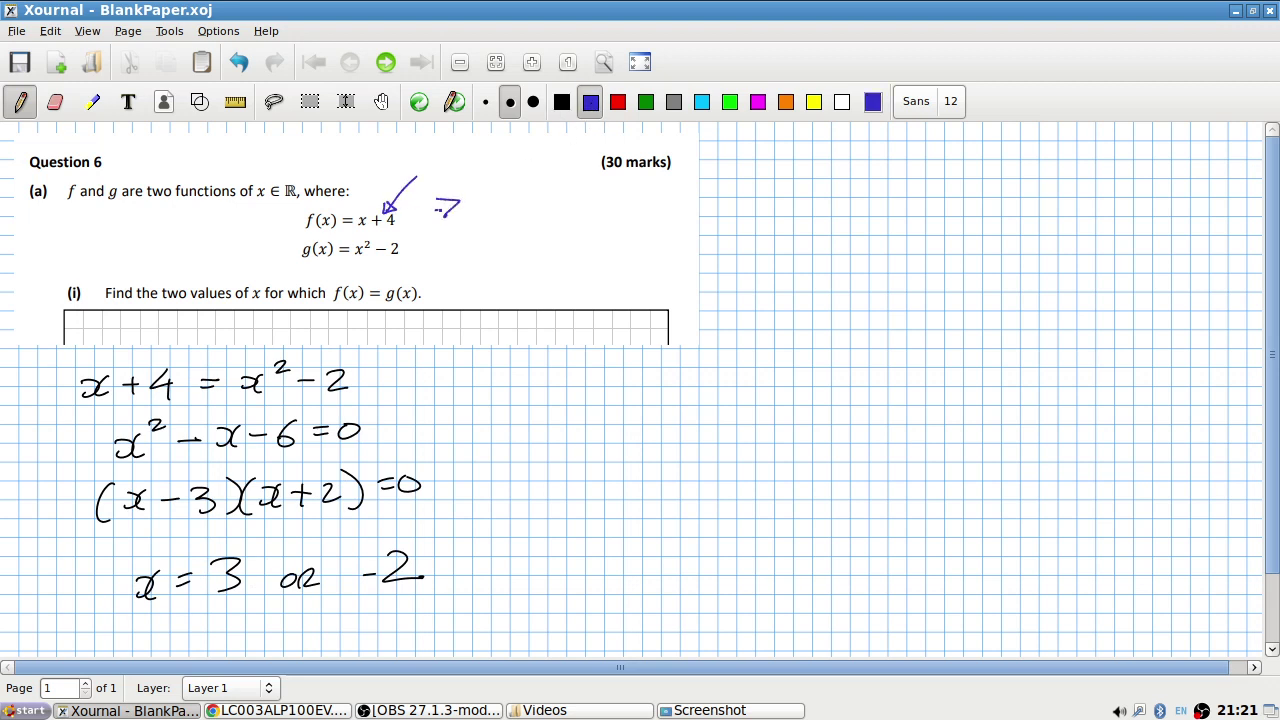
{"action": "left_click_drag", "start_coordinate": [384, 260], "coordinate": [390, 274]}
{"action": "mouse_move", "coordinate": [437, 237]}
{"action": "left_mouse_down"}
{"action": "mouse_move", "coordinate": [446, 259]}
{"action": "mouse_move", "coordinate": [458, 244]}
{"action": "left_mouse_up"}
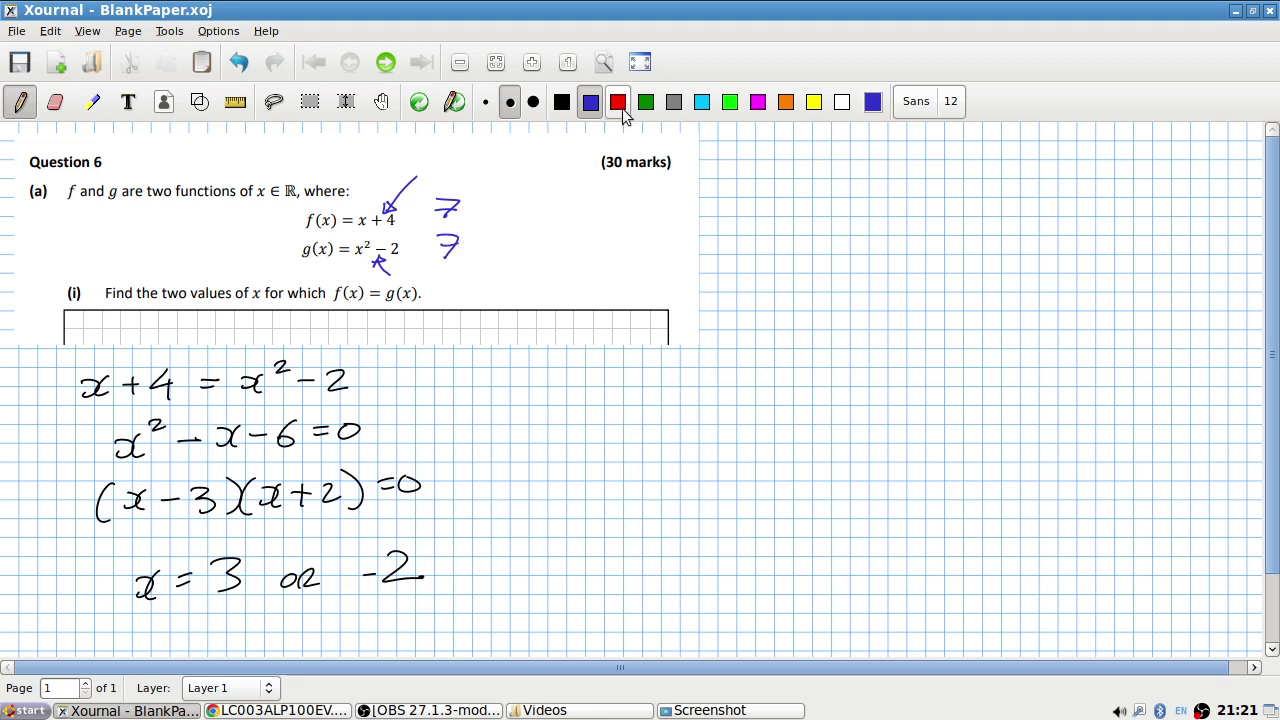
In red, add an arrow and a 2 beside g(x) and box the answer x = 3 or −2.
{"action": "left_click", "coordinate": [618, 101]}
{"action": "mouse_move", "coordinate": [420, 200]}
{"action": "left_mouse_down"}
{"action": "mouse_move", "coordinate": [437, 180]}
{"action": "mouse_move", "coordinate": [515, 217]}
{"action": "left_mouse_up"}
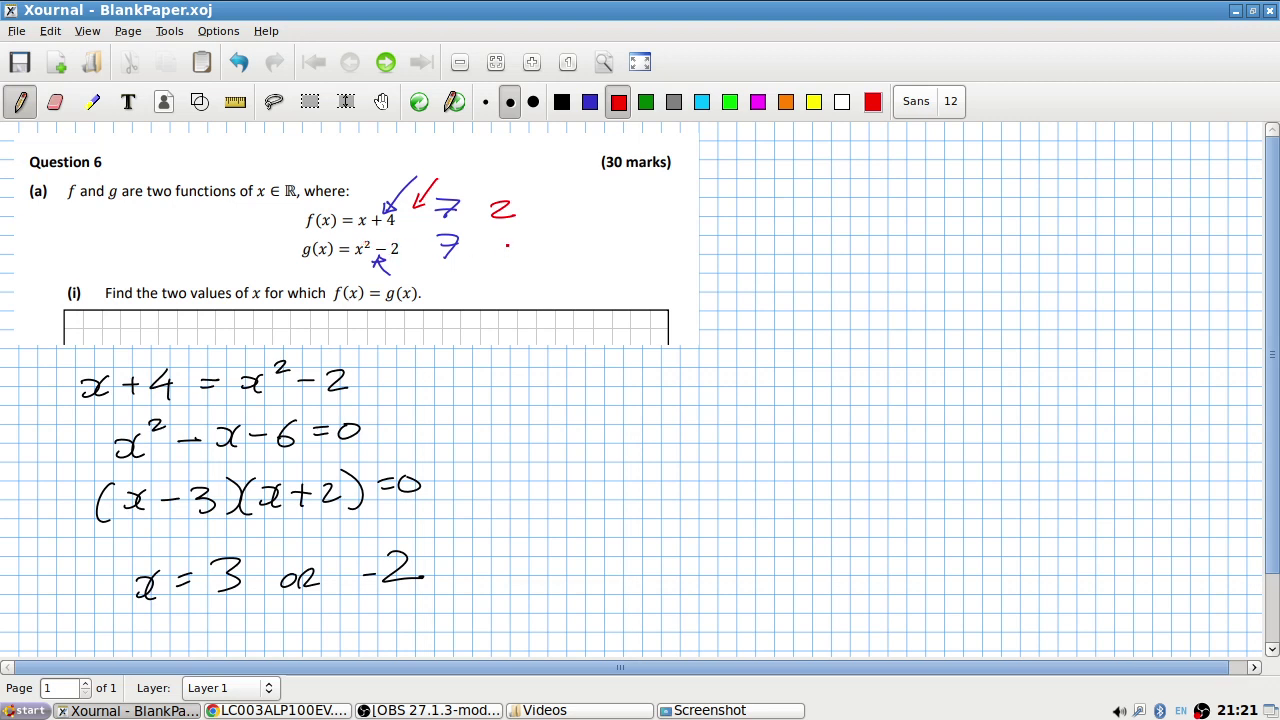
{"action": "left_click_drag", "start_coordinate": [507, 244], "coordinate": [526, 256]}
{"action": "mouse_move", "coordinate": [121, 556]}
{"action": "left_mouse_down"}
{"action": "mouse_move", "coordinate": [115, 633]}
{"action": "mouse_move", "coordinate": [468, 625]}
{"action": "mouse_move", "coordinate": [178, 532]}
{"action": "mouse_move", "coordinate": [141, 533]}
{"action": "left_mouse_up"}
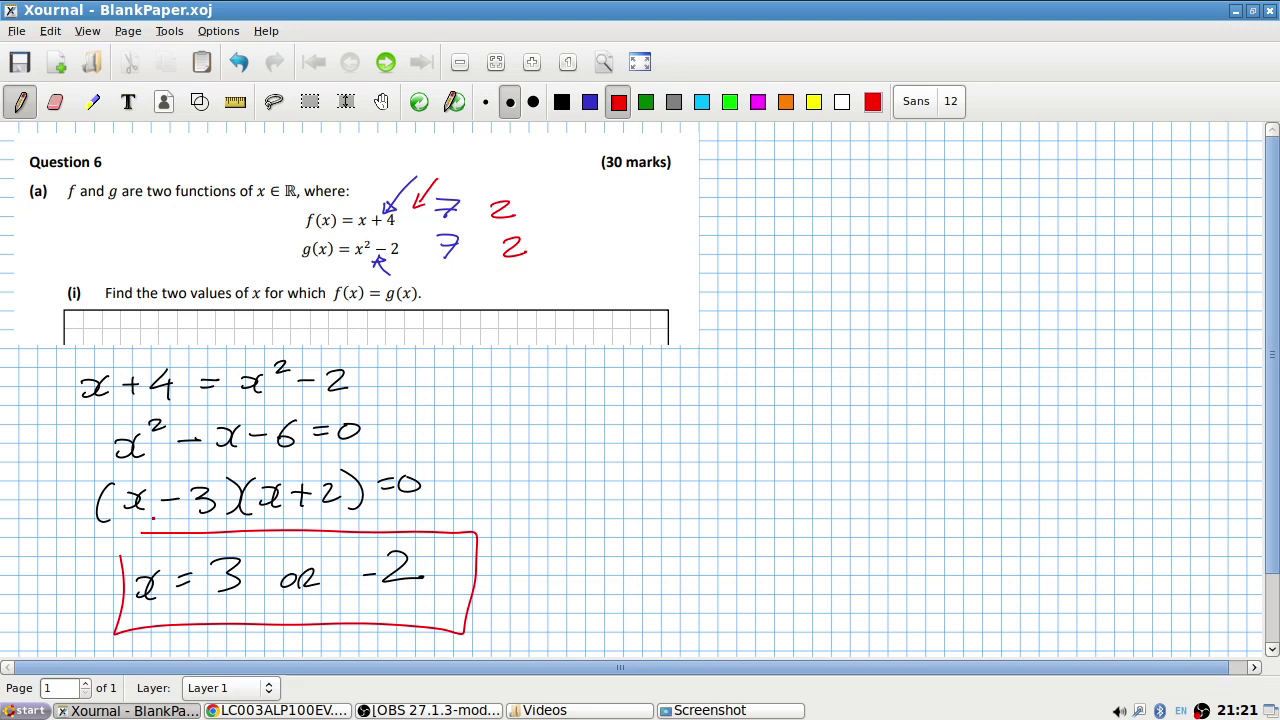
{"action": "key", "text": "alt+Tab"}
Screenshot part (ii) with its shaded-region diagram and copy it to the clipboard.
{"action": "scroll", "coordinate": [875, 398], "scroll_direction": "down", "scroll_amount": 4}
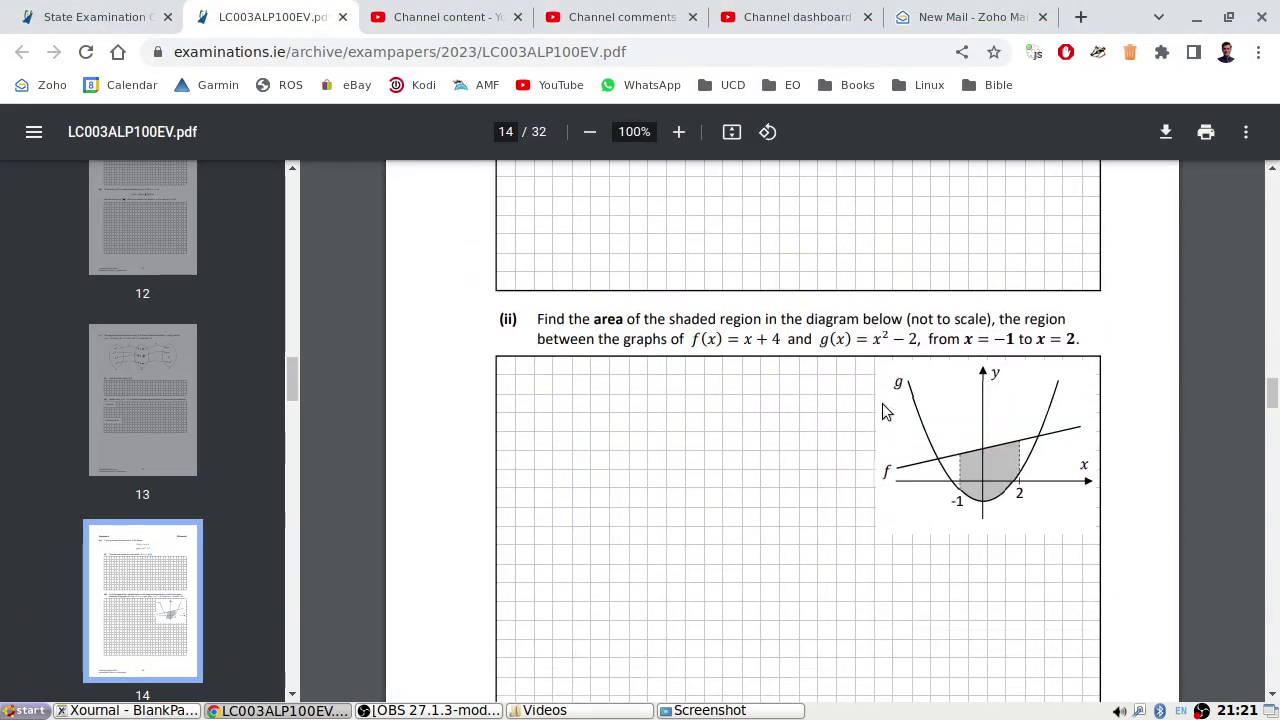
{"action": "key", "text": "Print"}
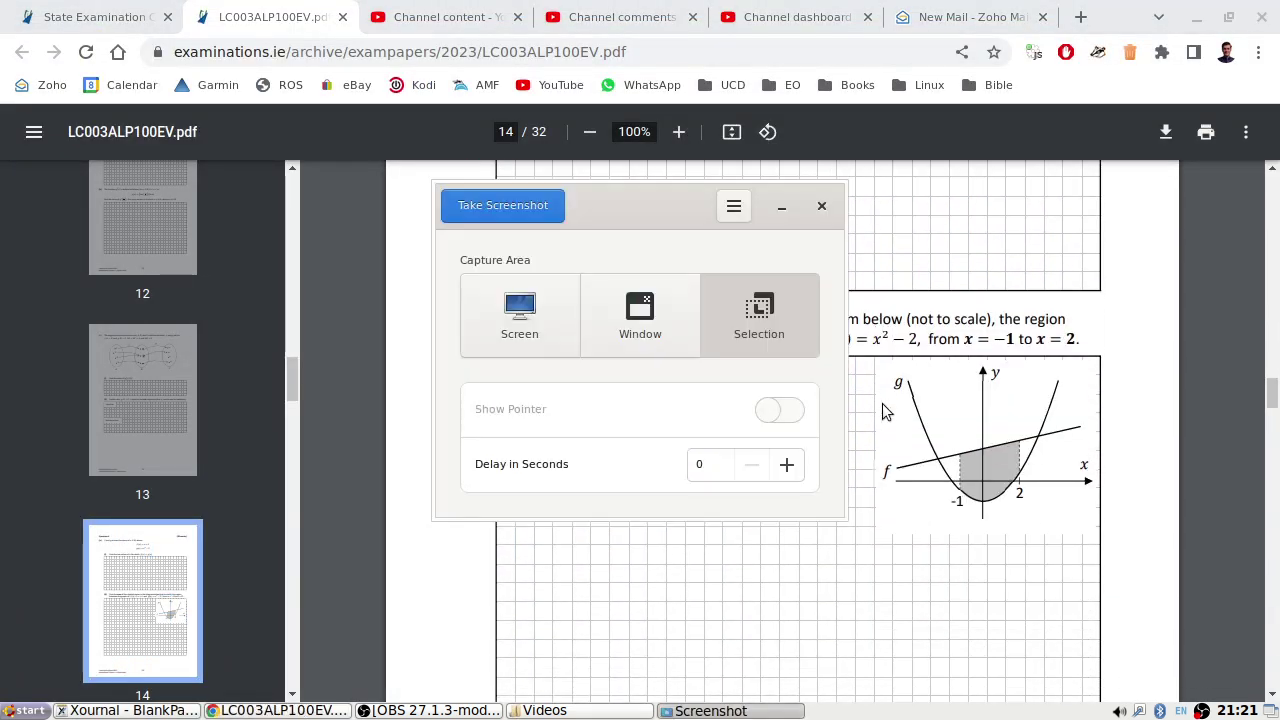
{"action": "left_click", "coordinate": [655, 318]}
{"action": "left_click", "coordinate": [752, 312]}
{"action": "left_click", "coordinate": [495, 212]}
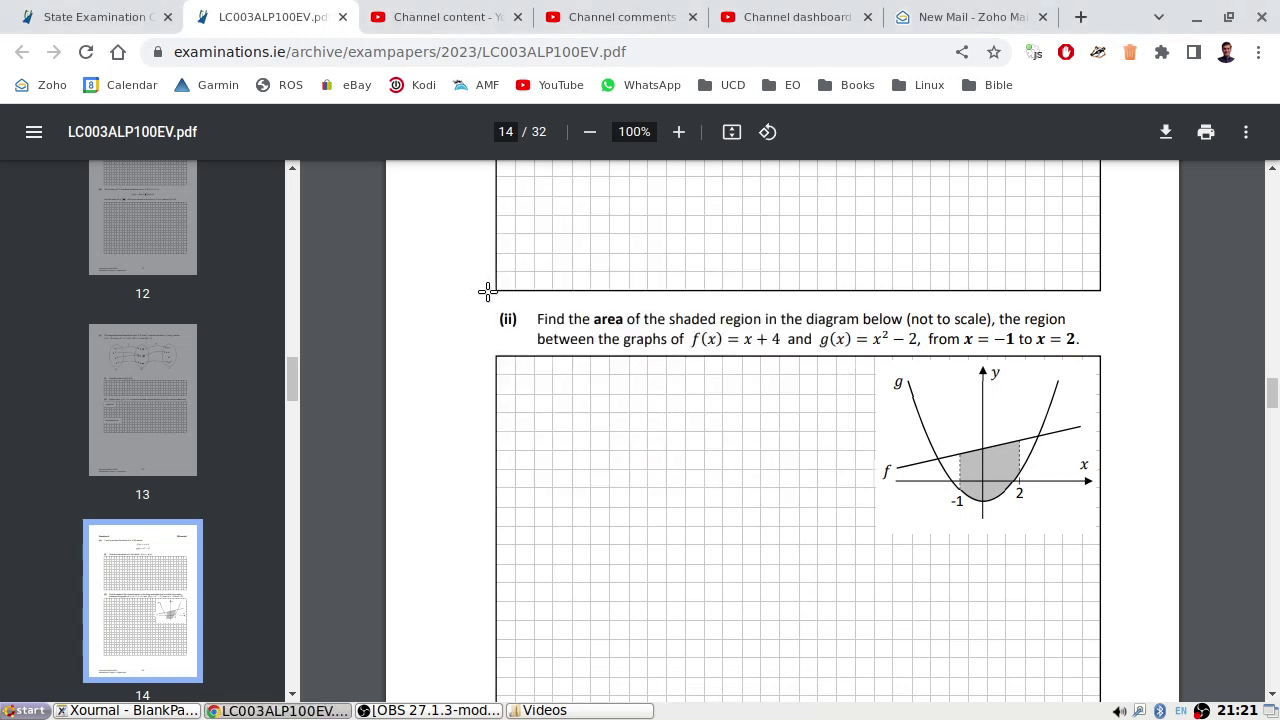
{"action": "left_click_drag", "start_coordinate": [490, 296], "coordinate": [1146, 548]}
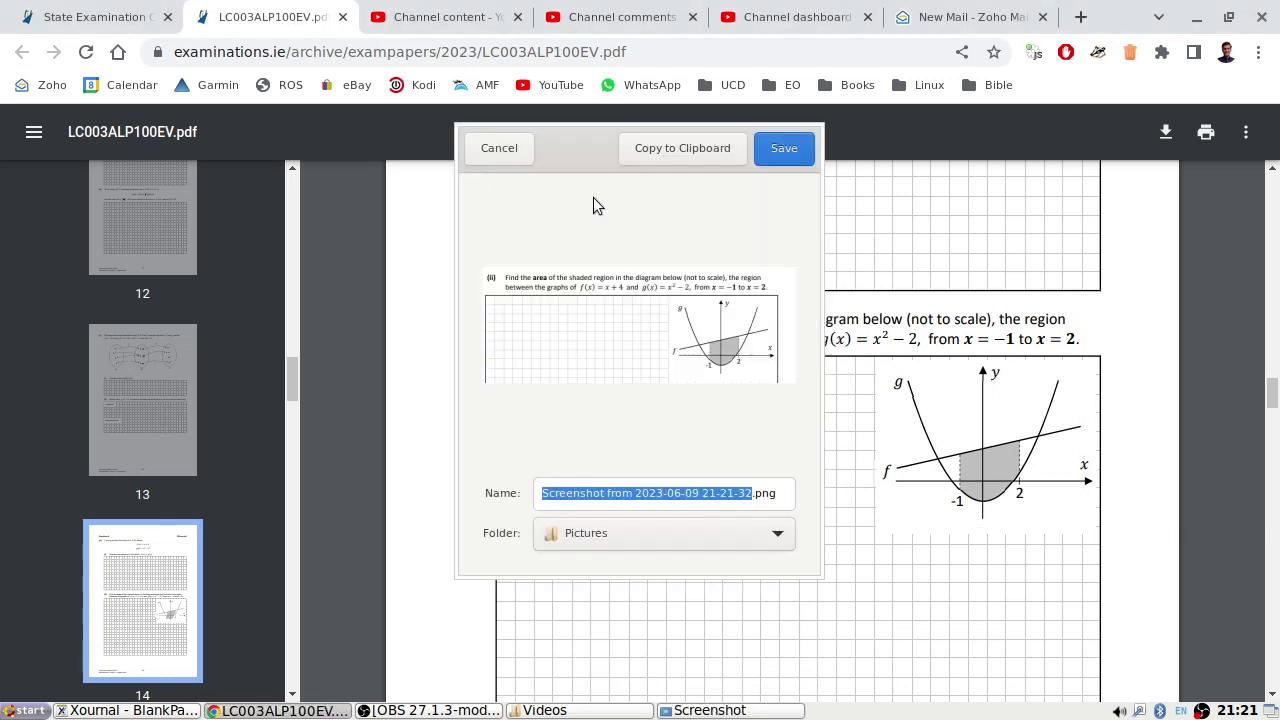
{"action": "left_click", "coordinate": [499, 150]}
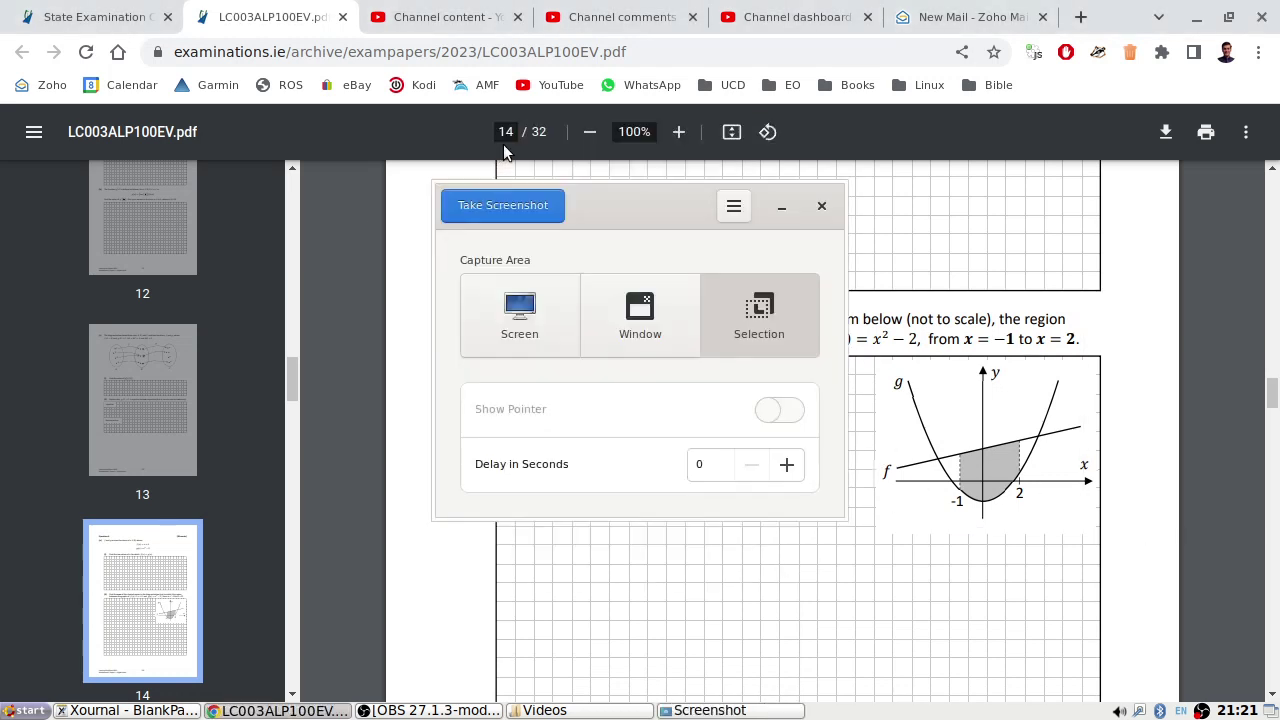
{"action": "left_click", "coordinate": [821, 206]}
{"action": "left_click", "coordinate": [174, 711]}
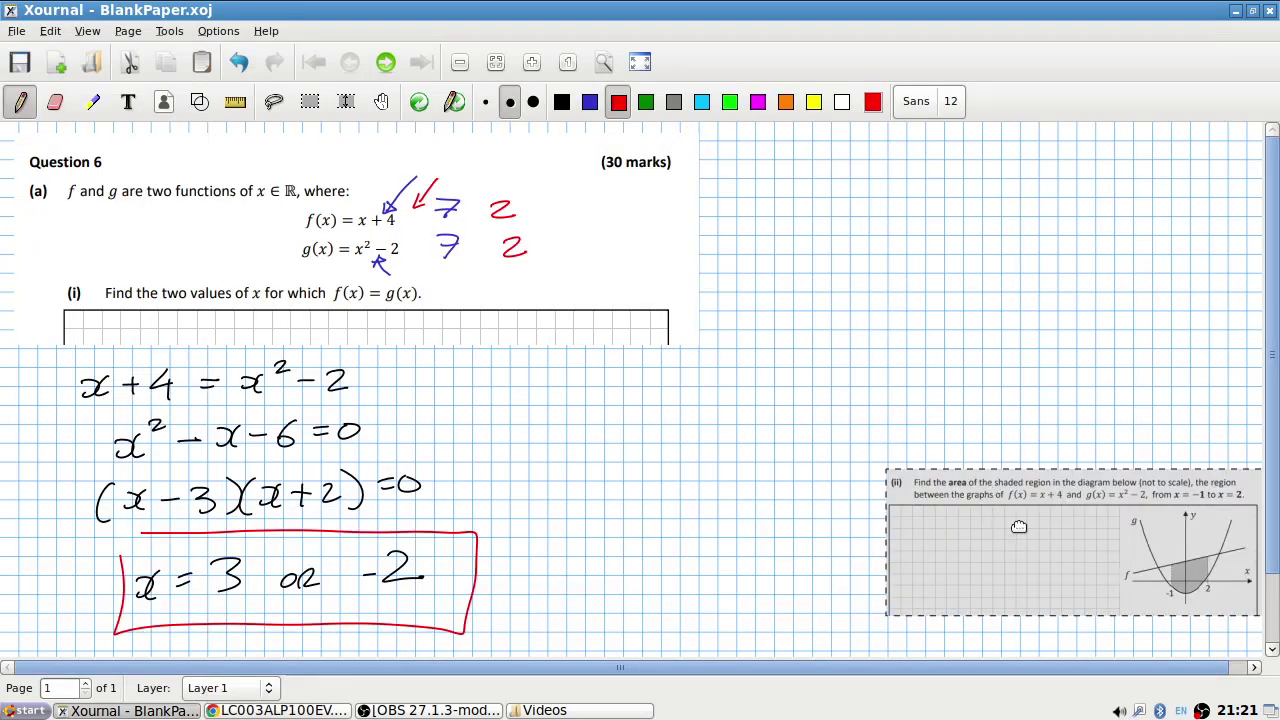
Paste the part (ii) screenshot into the notebook in fullscreen and place it top-right.
{"action": "key", "text": "ctrl+v"}
{"action": "left_click_drag", "start_coordinate": [956, 398], "coordinate": [790, 270]}
{"action": "key", "text": "ctrl+z"}
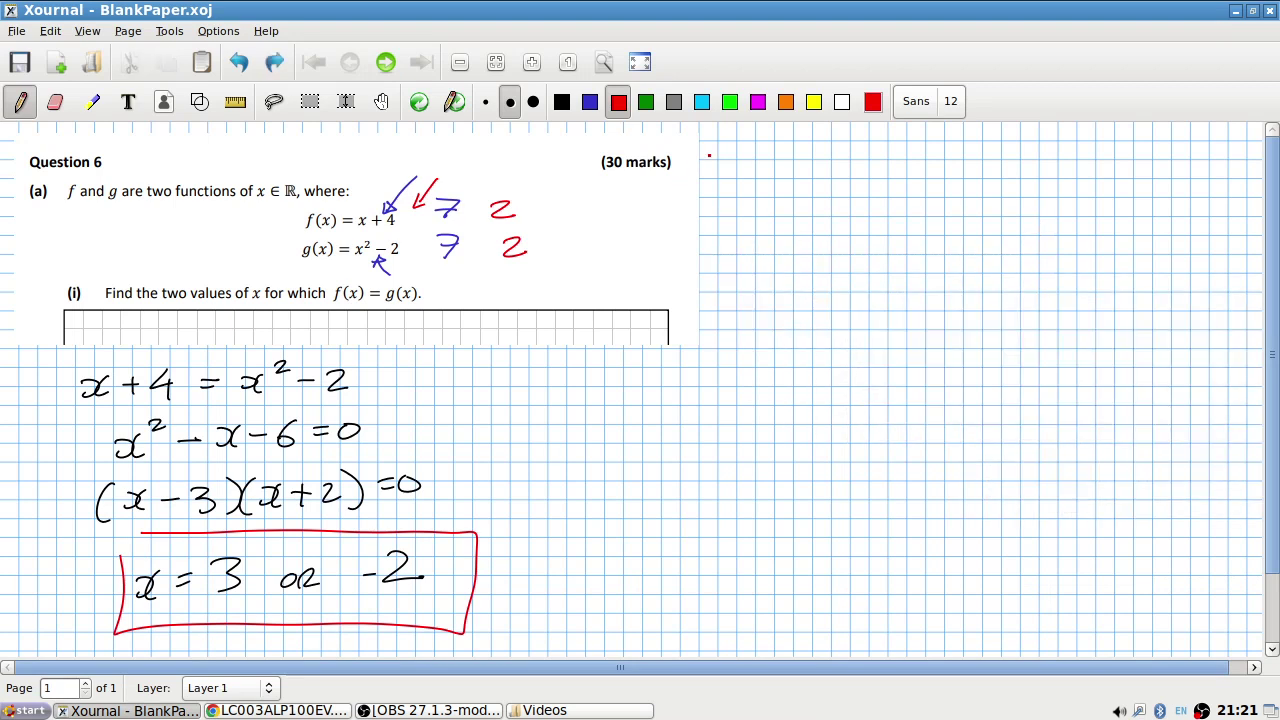
{"action": "key", "text": "ctrl+y"}
{"action": "left_click", "coordinate": [640, 62]}
{"action": "key", "text": "ctrl+z"}
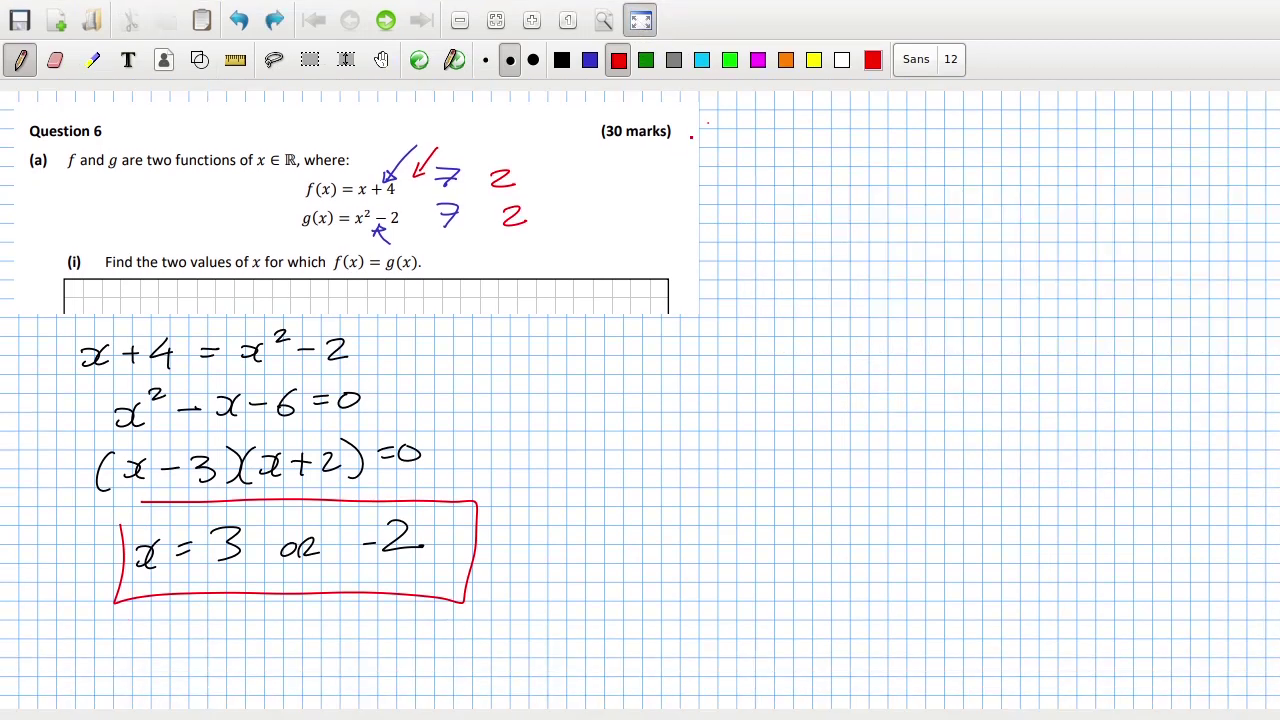
{"action": "left_click", "coordinate": [713, 115]}
{"action": "key", "text": "ctrl+v"}
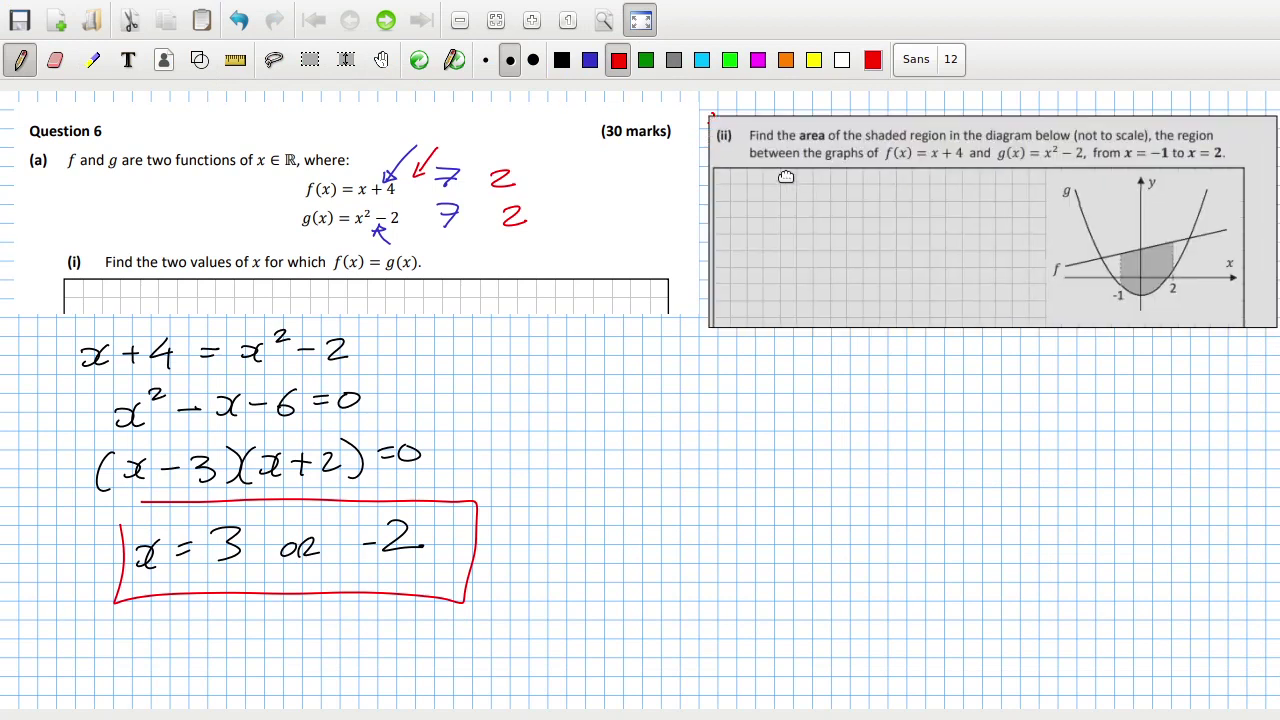
{"action": "left_click_drag", "start_coordinate": [777, 171], "coordinate": [745, 159]}
Check the rest of part (ii) in the exam PDF, then set the pen colour back to black.
{"action": "key", "text": "alt+Tab"}
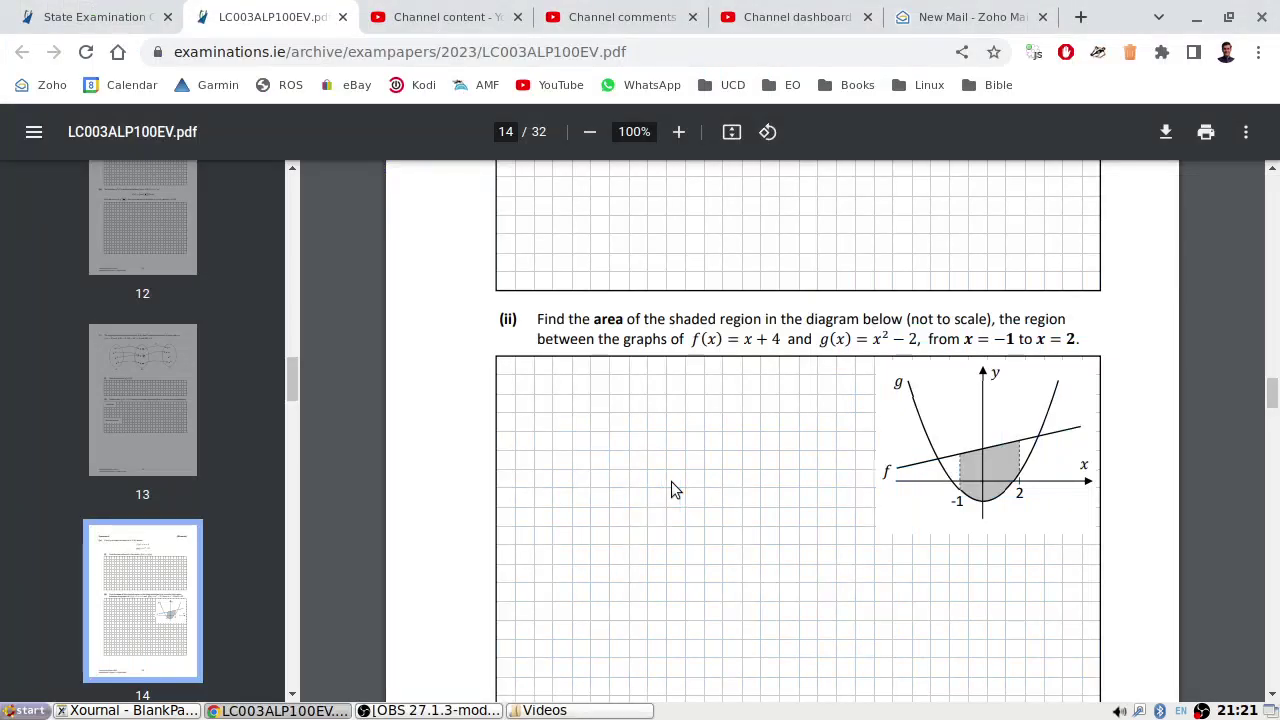
{"action": "scroll", "coordinate": [743, 500], "scroll_direction": "down", "scroll_amount": 1}
{"action": "scroll", "coordinate": [743, 500], "scroll_direction": "down", "scroll_amount": 5}
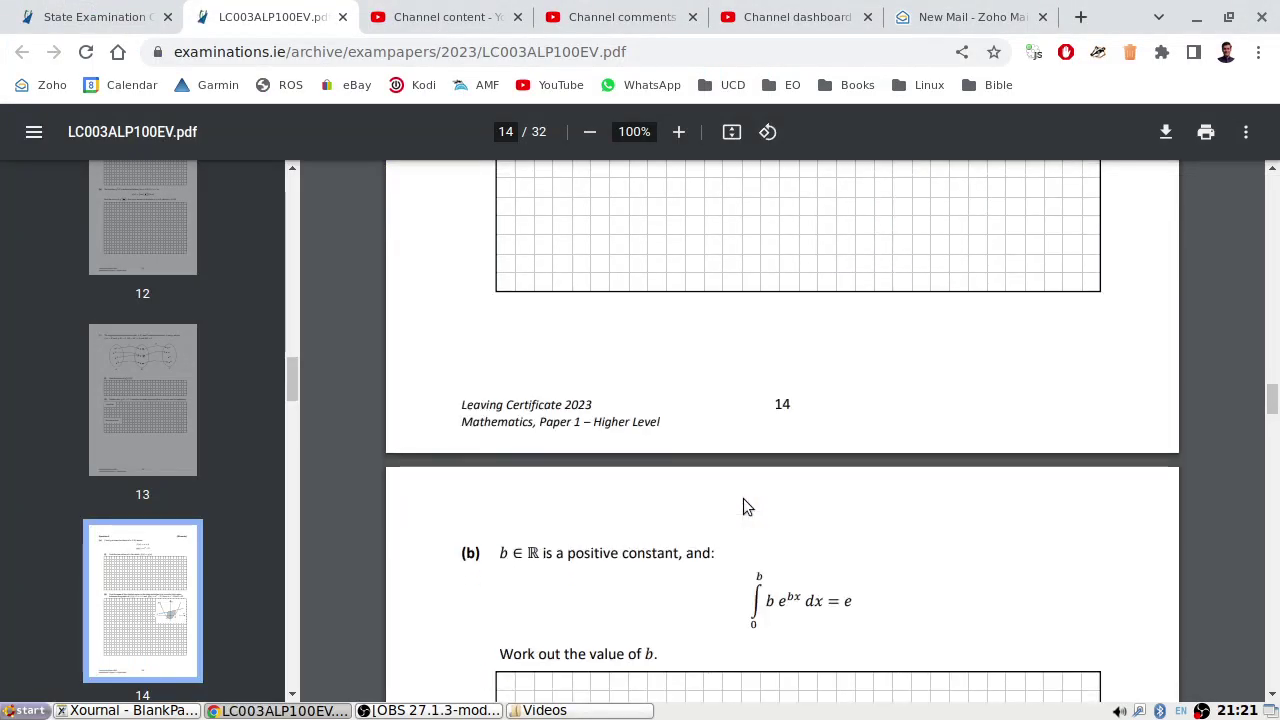
{"action": "scroll", "coordinate": [743, 500], "scroll_direction": "down", "scroll_amount": 7}
{"action": "scroll", "coordinate": [743, 498], "scroll_direction": "up", "scroll_amount": 5}
{"action": "key", "text": "alt+Tab"}
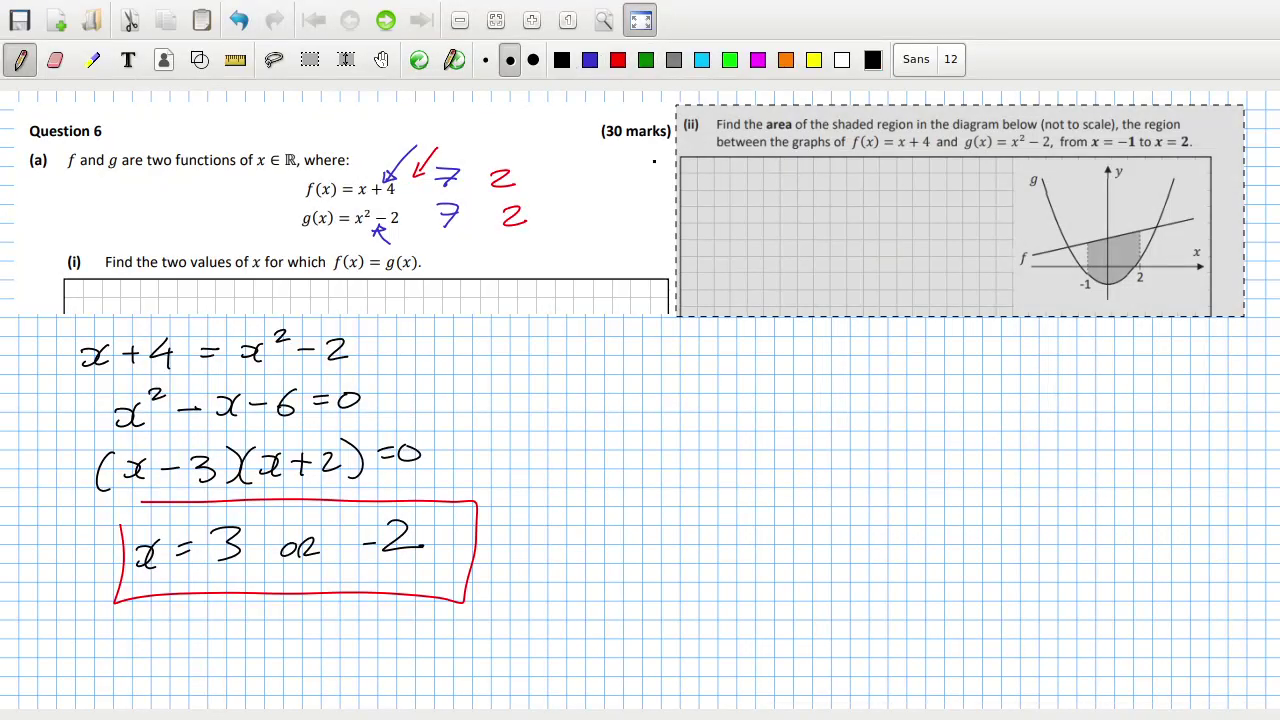
{"action": "left_click", "coordinate": [562, 59]}
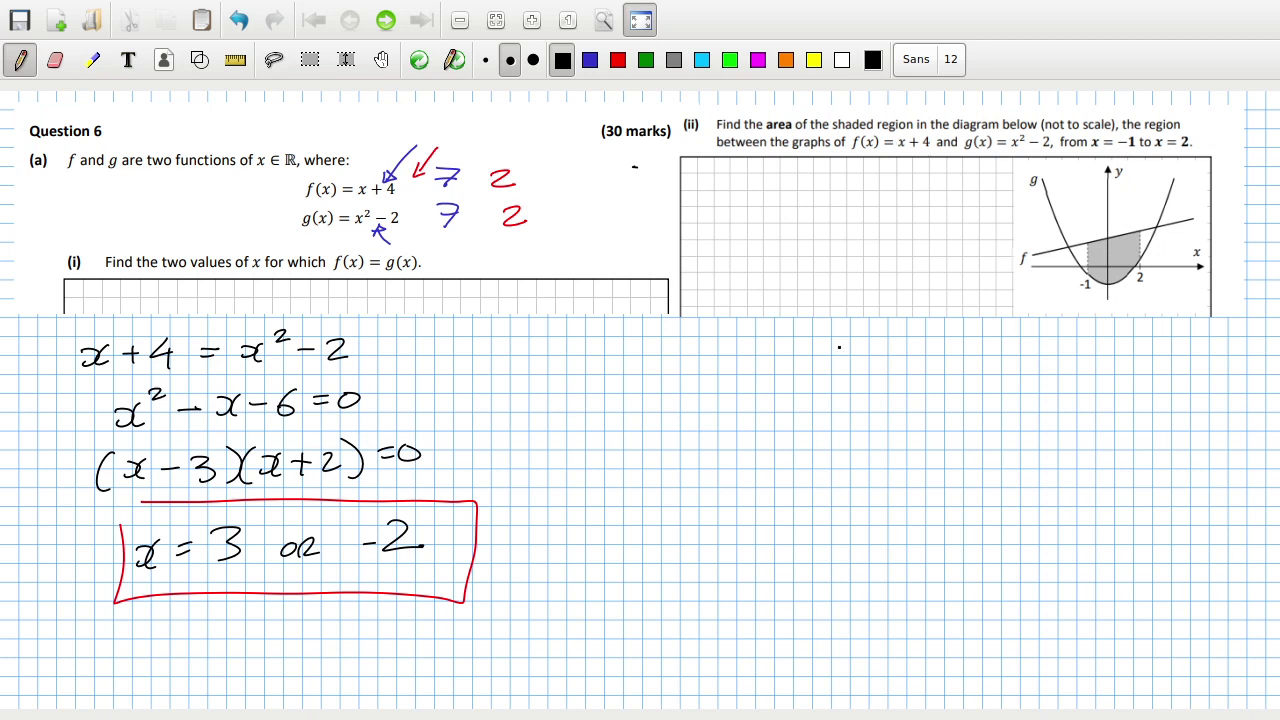
Write the area integral A = ∫ (x + 4) − (x² + 2) dx with upper limit 2.
{"action": "left_click_drag", "start_coordinate": [704, 364], "coordinate": [725, 377]}
{"action": "left_click_drag", "start_coordinate": [704, 358], "coordinate": [728, 356]}
{"action": "left_click_drag", "start_coordinate": [797, 332], "coordinate": [773, 386]}
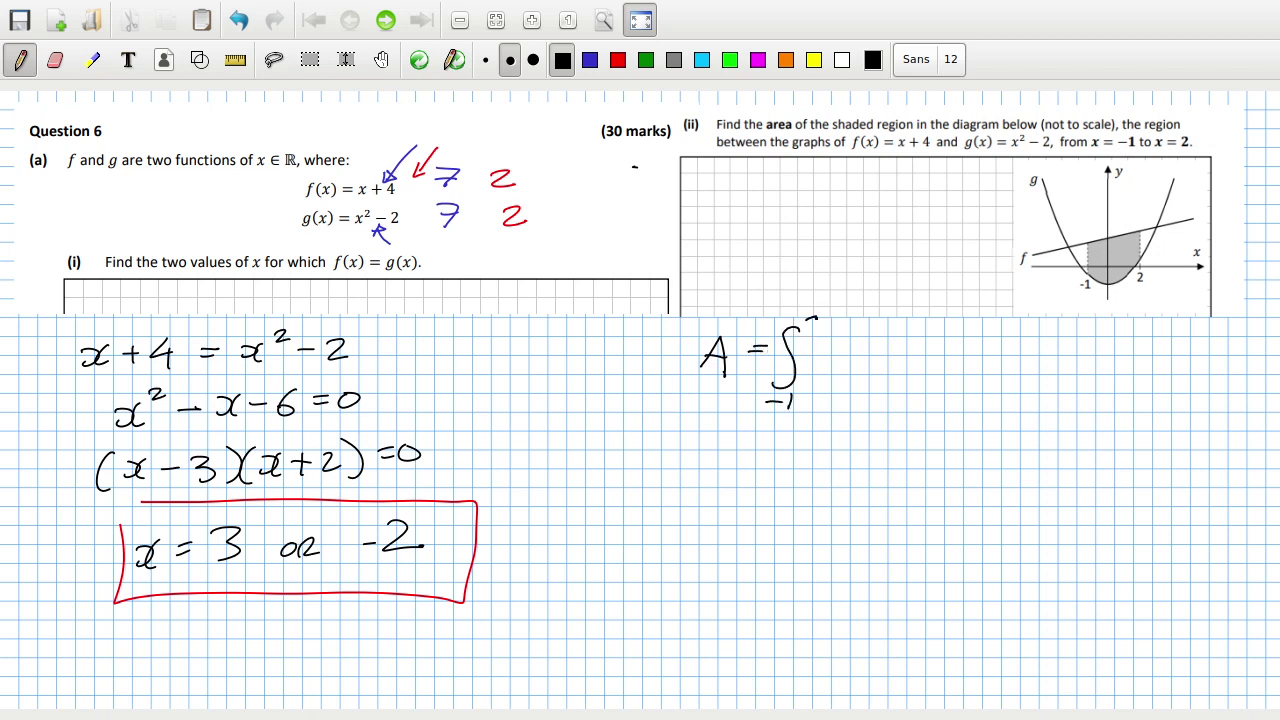
{"action": "left_click_drag", "start_coordinate": [818, 318], "coordinate": [825, 333]}
{"action": "key", "text": "alt+Tab"}
{"action": "key", "text": "alt+Tab"}
{"action": "left_click_drag", "start_coordinate": [822, 346], "coordinate": [822, 364]}
{"action": "mouse_move", "coordinate": [844, 348]}
{"action": "left_mouse_down"}
{"action": "mouse_move", "coordinate": [836, 364]}
{"action": "mouse_move", "coordinate": [866, 355]}
{"action": "left_mouse_up"}
{"action": "mouse_move", "coordinate": [857, 346]}
{"action": "left_mouse_down"}
{"action": "mouse_move", "coordinate": [857, 364]}
{"action": "mouse_move", "coordinate": [891, 356]}
{"action": "left_mouse_up"}
{"action": "mouse_move", "coordinate": [884, 348]}
{"action": "left_mouse_down"}
{"action": "mouse_move", "coordinate": [888, 366]}
{"action": "mouse_move", "coordinate": [959, 363]}
{"action": "mouse_move", "coordinate": [998, 339]}
{"action": "mouse_move", "coordinate": [1018, 349]}
{"action": "left_mouse_up"}
{"action": "mouse_move", "coordinate": [1006, 342]}
{"action": "left_mouse_down"}
{"action": "mouse_move", "coordinate": [1006, 362]}
{"action": "mouse_move", "coordinate": [1044, 360]}
{"action": "left_mouse_up"}
{"action": "left_click_drag", "start_coordinate": [1077, 346], "coordinate": [1086, 362]}
{"action": "left_click_drag", "start_coordinate": [1094, 342], "coordinate": [1098, 362]}
Write the simplified integral = ∫ from −1 to 2 of (−x² + x + 6) dx.
{"action": "left_click_drag", "start_coordinate": [624, 446], "coordinate": [650, 446]}
{"action": "mouse_move", "coordinate": [626, 452]}
{"action": "left_mouse_down"}
{"action": "mouse_move", "coordinate": [648, 452]}
{"action": "mouse_move", "coordinate": [664, 482]}
{"action": "mouse_move", "coordinate": [700, 486]}
{"action": "left_mouse_up"}
{"action": "left_click_drag", "start_coordinate": [708, 478], "coordinate": [710, 490]}
{"action": "left_click_drag", "start_coordinate": [700, 426], "coordinate": [744, 454]}
{"action": "left_click", "coordinate": [753, 452]}
{"action": "left_click_drag", "start_coordinate": [750, 447], "coordinate": [752, 460]}
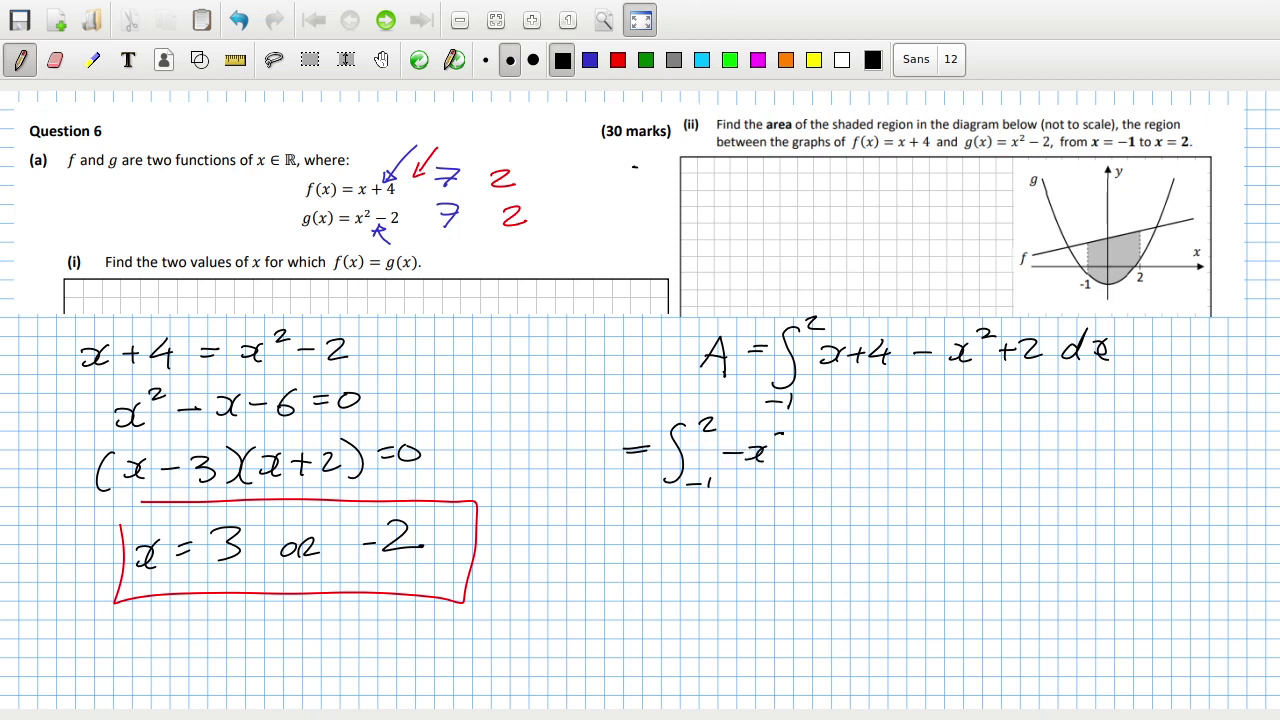
{"action": "left_click_drag", "start_coordinate": [777, 434], "coordinate": [813, 455]}
{"action": "mouse_move", "coordinate": [807, 450]}
{"action": "left_mouse_down"}
{"action": "mouse_move", "coordinate": [807, 466]}
{"action": "mouse_move", "coordinate": [848, 452]}
{"action": "left_mouse_up"}
{"action": "left_click_drag", "start_coordinate": [866, 441], "coordinate": [887, 441]}
{"action": "mouse_move", "coordinate": [876, 431]}
{"action": "left_mouse_down"}
{"action": "mouse_move", "coordinate": [876, 451]}
{"action": "mouse_move", "coordinate": [894, 448]}
{"action": "mouse_move", "coordinate": [880, 462]}
{"action": "left_mouse_up"}
{"action": "key", "text": "ctrl+z"}
{"action": "key", "text": "ctrl+z"}
{"action": "mouse_move", "coordinate": [918, 436]}
{"action": "left_mouse_down"}
{"action": "mouse_move", "coordinate": [902, 458]}
{"action": "mouse_move", "coordinate": [953, 462]}
{"action": "left_mouse_up"}
{"action": "mouse_move", "coordinate": [960, 425]}
{"action": "left_mouse_down"}
{"action": "mouse_move", "coordinate": [962, 463]}
{"action": "mouse_move", "coordinate": [991, 452]}
{"action": "mouse_move", "coordinate": [977, 460]}
{"action": "left_mouse_up"}
{"action": "left_click_drag", "start_coordinate": [1008, 442], "coordinate": [1006, 462]}
Write the antiderivative [−x³/3 + x²/2 + 6x] with bracket limits 2 and −1.
{"action": "left_click_drag", "start_coordinate": [619, 535], "coordinate": [638, 534]}
{"action": "left_click_drag", "start_coordinate": [620, 544], "coordinate": [680, 535]}
{"action": "left_click_drag", "start_coordinate": [693, 526], "coordinate": [700, 542]}
{"action": "mouse_move", "coordinate": [719, 509]}
{"action": "left_mouse_down"}
{"action": "mouse_move", "coordinate": [732, 514]}
{"action": "mouse_move", "coordinate": [722, 530]}
{"action": "left_mouse_up"}
{"action": "mouse_move", "coordinate": [673, 553]}
{"action": "left_mouse_down"}
{"action": "mouse_move", "coordinate": [744, 546]}
{"action": "mouse_move", "coordinate": [712, 574]}
{"action": "left_mouse_up"}
{"action": "mouse_move", "coordinate": [764, 541]}
{"action": "left_mouse_down"}
{"action": "mouse_move", "coordinate": [789, 538]}
{"action": "mouse_move", "coordinate": [775, 550]}
{"action": "left_mouse_up"}
{"action": "left_click_drag", "start_coordinate": [800, 530], "coordinate": [816, 545]}
{"action": "mouse_move", "coordinate": [819, 525]}
{"action": "left_mouse_down"}
{"action": "mouse_move", "coordinate": [800, 546]}
{"action": "mouse_move", "coordinate": [848, 521]}
{"action": "left_mouse_up"}
{"action": "left_click_drag", "start_coordinate": [790, 553], "coordinate": [834, 546]}
{"action": "mouse_move", "coordinate": [803, 559]}
{"action": "left_mouse_down"}
{"action": "mouse_move", "coordinate": [833, 573]}
{"action": "mouse_move", "coordinate": [893, 535]}
{"action": "mouse_move", "coordinate": [881, 547]}
{"action": "left_mouse_up"}
{"action": "mouse_move", "coordinate": [912, 519]}
{"action": "left_mouse_down"}
{"action": "mouse_move", "coordinate": [903, 538]}
{"action": "mouse_move", "coordinate": [937, 543]}
{"action": "left_mouse_up"}
{"action": "mouse_move", "coordinate": [945, 524]}
{"action": "left_mouse_down"}
{"action": "mouse_move", "coordinate": [929, 543]}
{"action": "mouse_move", "coordinate": [954, 566]}
{"action": "left_mouse_up"}
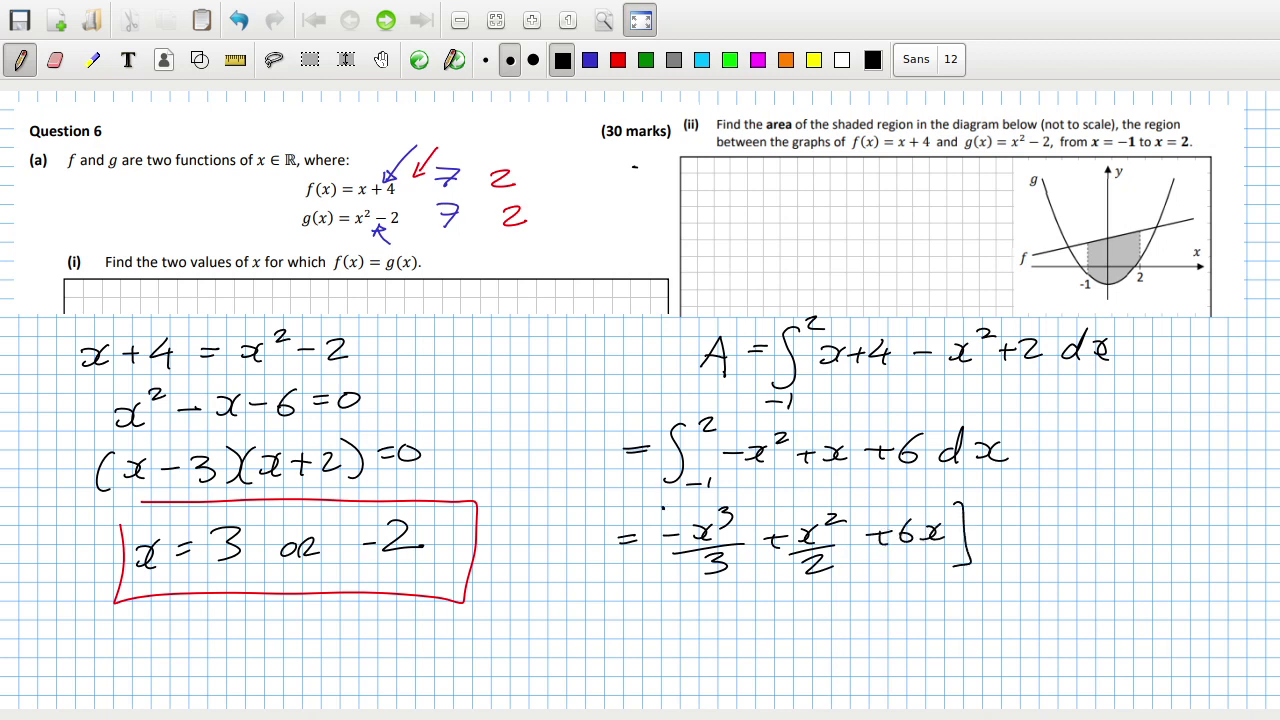
{"action": "left_click_drag", "start_coordinate": [662, 508], "coordinate": [658, 583]}
{"action": "left_click_drag", "start_coordinate": [982, 497], "coordinate": [997, 510]}
{"action": "left_click_drag", "start_coordinate": [980, 556], "coordinate": [1000, 554]}
{"action": "left_click_drag", "start_coordinate": [1008, 541], "coordinate": [1008, 562]}
Begin substituting x = 2 as = (−8/3 + 4/2 + 12) followed by a minus.
{"action": "left_click_drag", "start_coordinate": [560, 631], "coordinate": [574, 630]}
{"action": "mouse_move", "coordinate": [558, 638]}
{"action": "left_mouse_down"}
{"action": "mouse_move", "coordinate": [605, 628]}
{"action": "mouse_move", "coordinate": [602, 675]}
{"action": "left_mouse_up"}
{"action": "left_click_drag", "start_coordinate": [629, 628], "coordinate": [679, 638]}
{"action": "mouse_move", "coordinate": [652, 652]}
{"action": "left_mouse_down"}
{"action": "mouse_move", "coordinate": [670, 657]}
{"action": "mouse_move", "coordinate": [661, 667]}
{"action": "mouse_move", "coordinate": [720, 628]}
{"action": "mouse_move", "coordinate": [706, 642]}
{"action": "left_mouse_up"}
{"action": "left_click_drag", "start_coordinate": [731, 622], "coordinate": [754, 631]}
{"action": "mouse_move", "coordinate": [748, 620]}
{"action": "left_mouse_down"}
{"action": "mouse_move", "coordinate": [746, 640]}
{"action": "mouse_move", "coordinate": [760, 638]}
{"action": "left_mouse_up"}
{"action": "mouse_move", "coordinate": [734, 650]}
{"action": "left_mouse_down"}
{"action": "mouse_move", "coordinate": [766, 668]}
{"action": "mouse_move", "coordinate": [802, 627]}
{"action": "mouse_move", "coordinate": [792, 642]}
{"action": "left_mouse_up"}
{"action": "left_click_drag", "start_coordinate": [808, 630], "coordinate": [810, 644]}
{"action": "left_click_drag", "start_coordinate": [818, 624], "coordinate": [840, 641]}
{"action": "left_click_drag", "start_coordinate": [845, 611], "coordinate": [848, 675]}
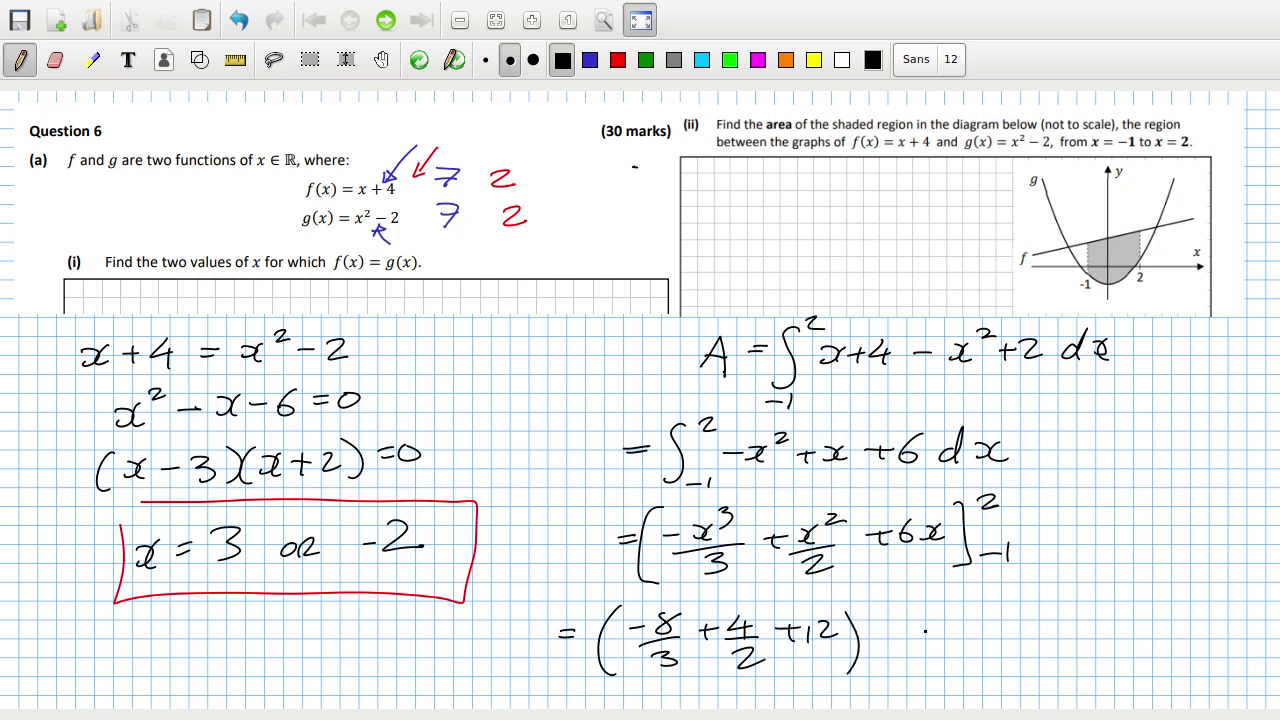
{"action": "mouse_move", "coordinate": [888, 633]}
{"action": "left_mouse_down"}
{"action": "mouse_move", "coordinate": [908, 632]}
{"action": "mouse_move", "coordinate": [929, 673]}
{"action": "left_mouse_up"}
Write the second bracket (1/3 + 1/2 − 6) and the result = 33/2.
{"action": "left_click", "coordinate": [945, 633]}
{"action": "left_click_drag", "start_coordinate": [957, 614], "coordinate": [960, 630]}
{"action": "mouse_move", "coordinate": [955, 636]}
{"action": "left_mouse_down"}
{"action": "mouse_move", "coordinate": [978, 633]}
{"action": "mouse_move", "coordinate": [960, 662]}
{"action": "left_mouse_up"}
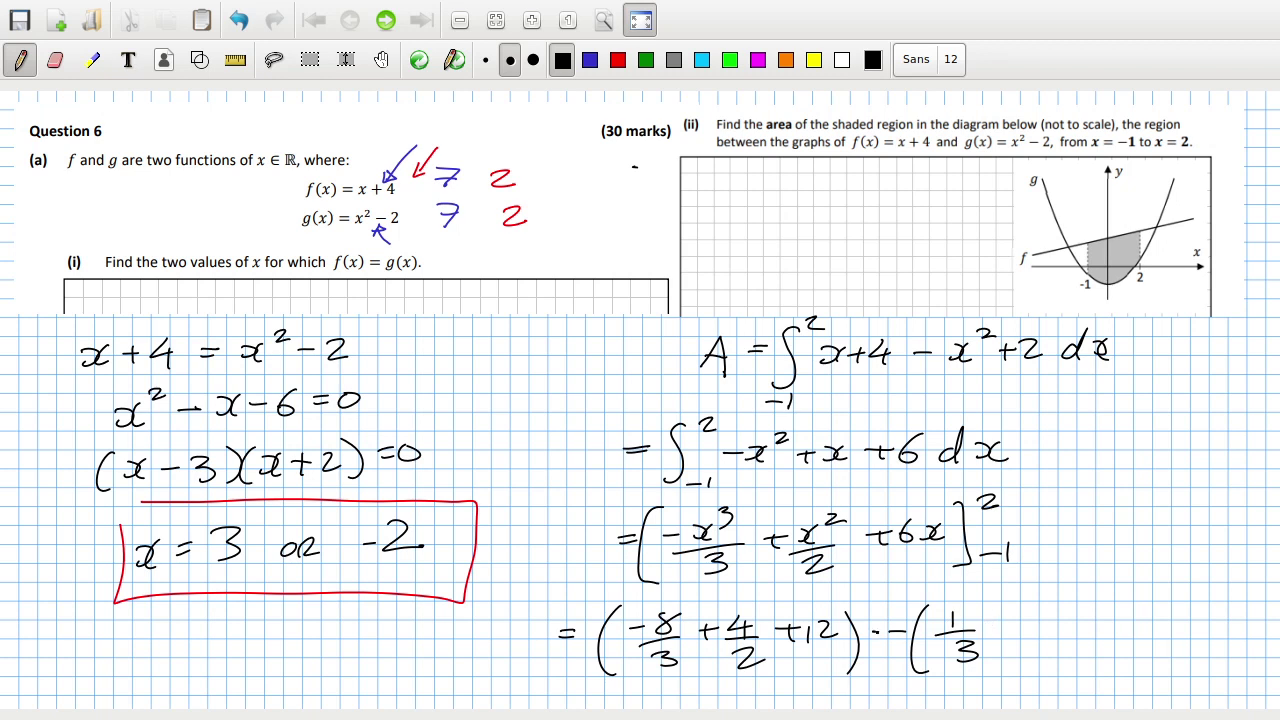
{"action": "left_click_drag", "start_coordinate": [872, 631], "coordinate": [900, 631]}
{"action": "left_click_drag", "start_coordinate": [998, 624], "coordinate": [1046, 633]}
{"action": "mouse_move", "coordinate": [1038, 632]}
{"action": "left_mouse_down"}
{"action": "mouse_move", "coordinate": [1066, 630]}
{"action": "mouse_move", "coordinate": [1084, 654]}
{"action": "left_mouse_up"}
{"action": "left_click_drag", "start_coordinate": [1100, 622], "coordinate": [1122, 620]}
{"action": "left_click_drag", "start_coordinate": [1148, 588], "coordinate": [1134, 662]}
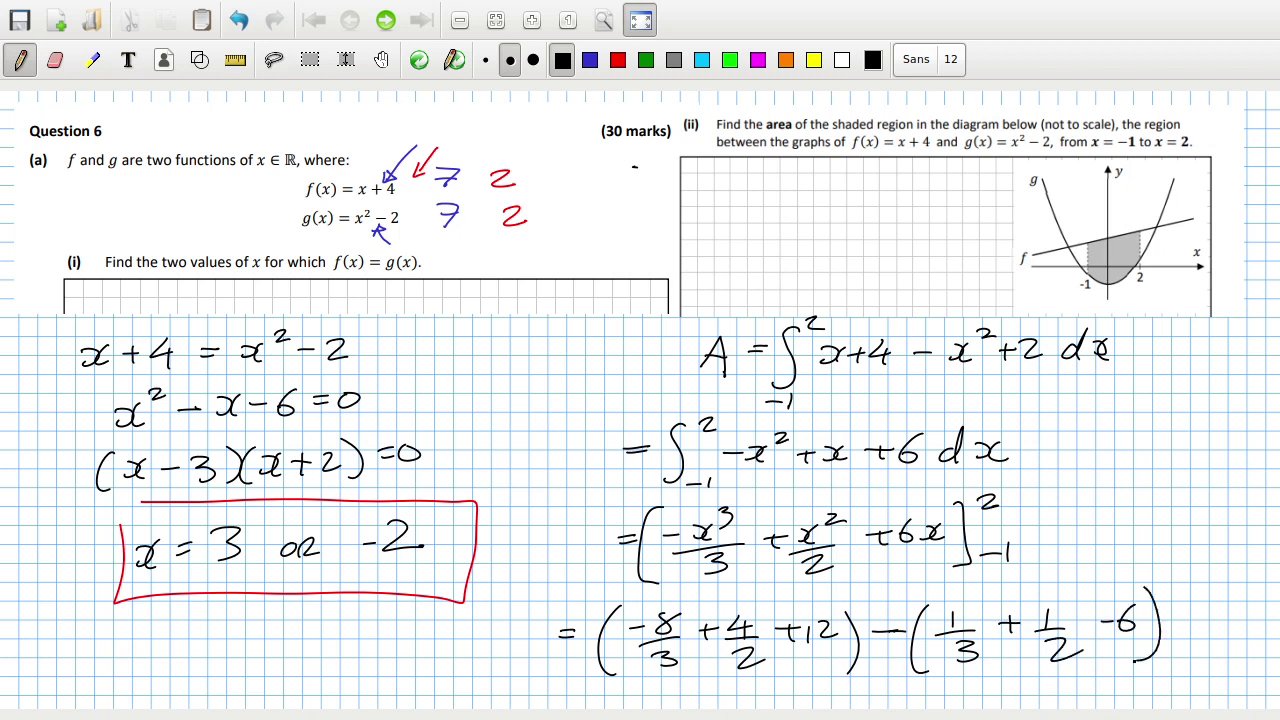
{"action": "left_click_drag", "start_coordinate": [1182, 622], "coordinate": [1204, 621]}
{"action": "left_click_drag", "start_coordinate": [1182, 631], "coordinate": [1209, 630]}
{"action": "mouse_move", "coordinate": [1230, 614]}
{"action": "left_mouse_down"}
{"action": "mouse_move", "coordinate": [1232, 635]}
{"action": "mouse_move", "coordinate": [1270, 640]}
{"action": "left_mouse_up"}
{"action": "left_click_drag", "start_coordinate": [1234, 656], "coordinate": [1264, 667]}
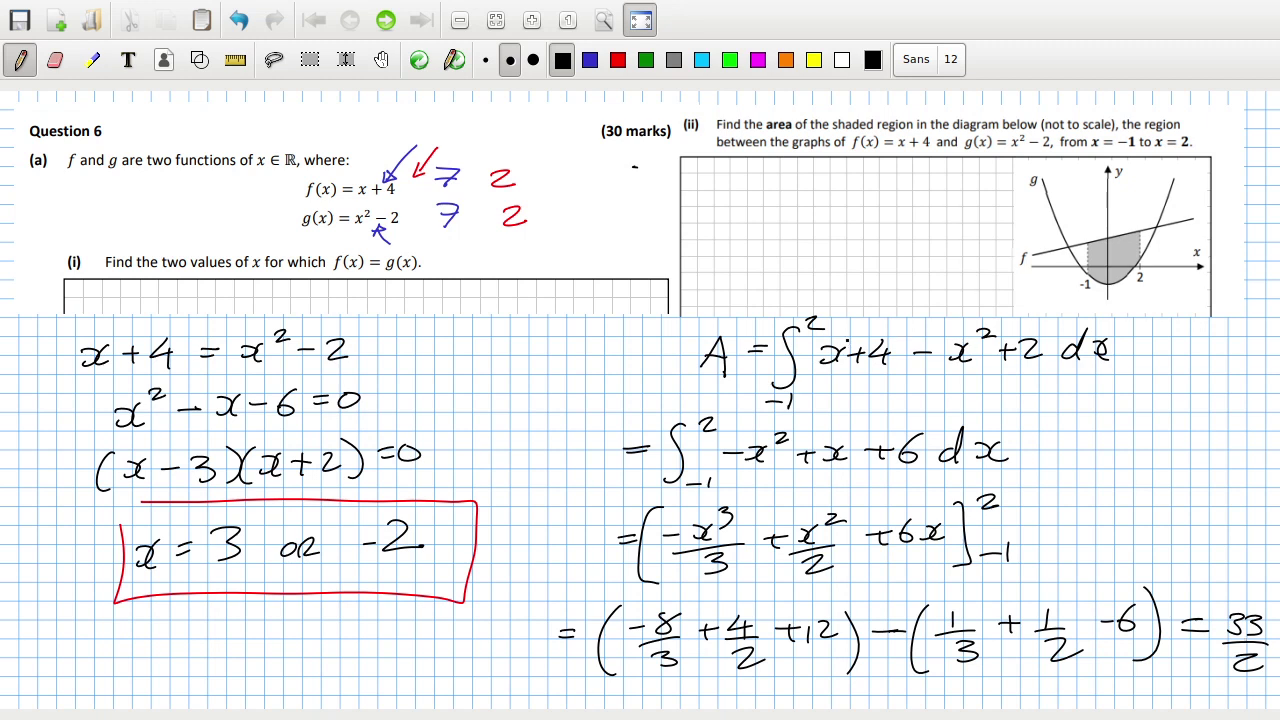
Tick the x + 4 and x² + 2 terms in the original integral.
{"action": "left_click_drag", "start_coordinate": [852, 320], "coordinate": [882, 311]}
{"action": "left_click_drag", "start_coordinate": [996, 316], "coordinate": [1028, 306]}
{"action": "key", "text": "alt+Tab"}
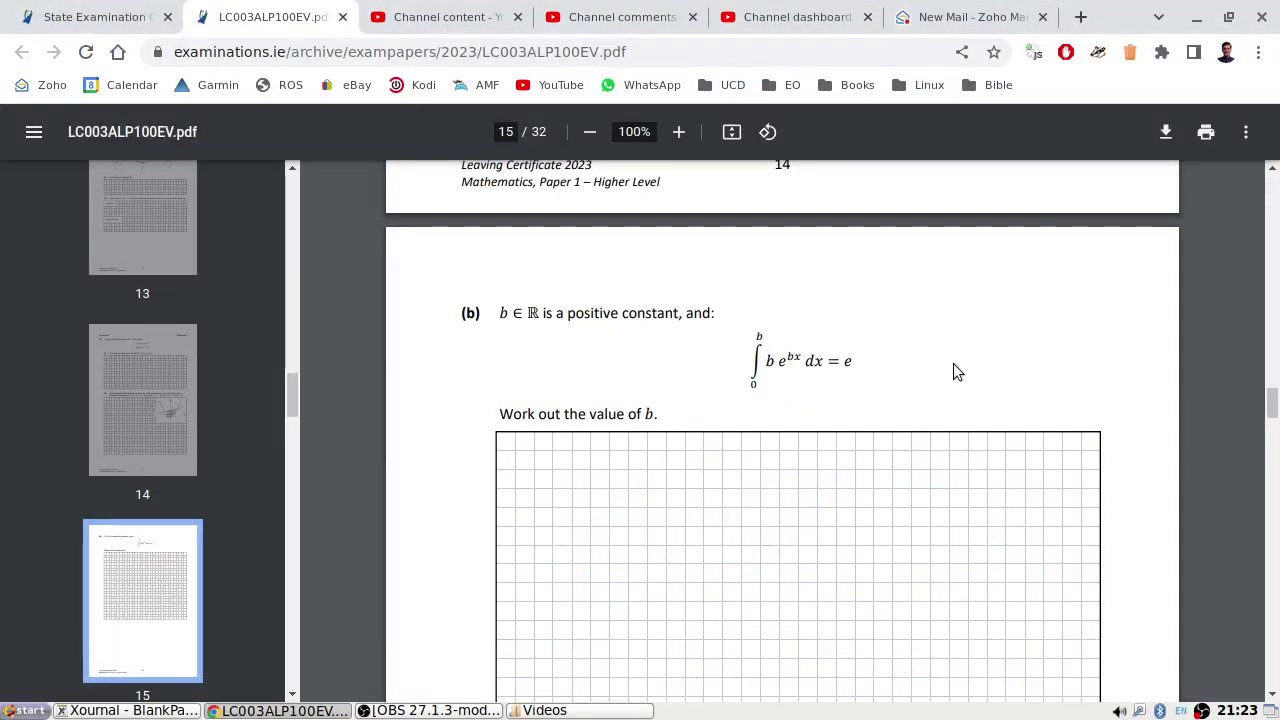
Take a selection screenshot of exam part (b) and discard the save dialog.
{"action": "key", "text": "Print"}
{"action": "left_click", "coordinate": [786, 320]}
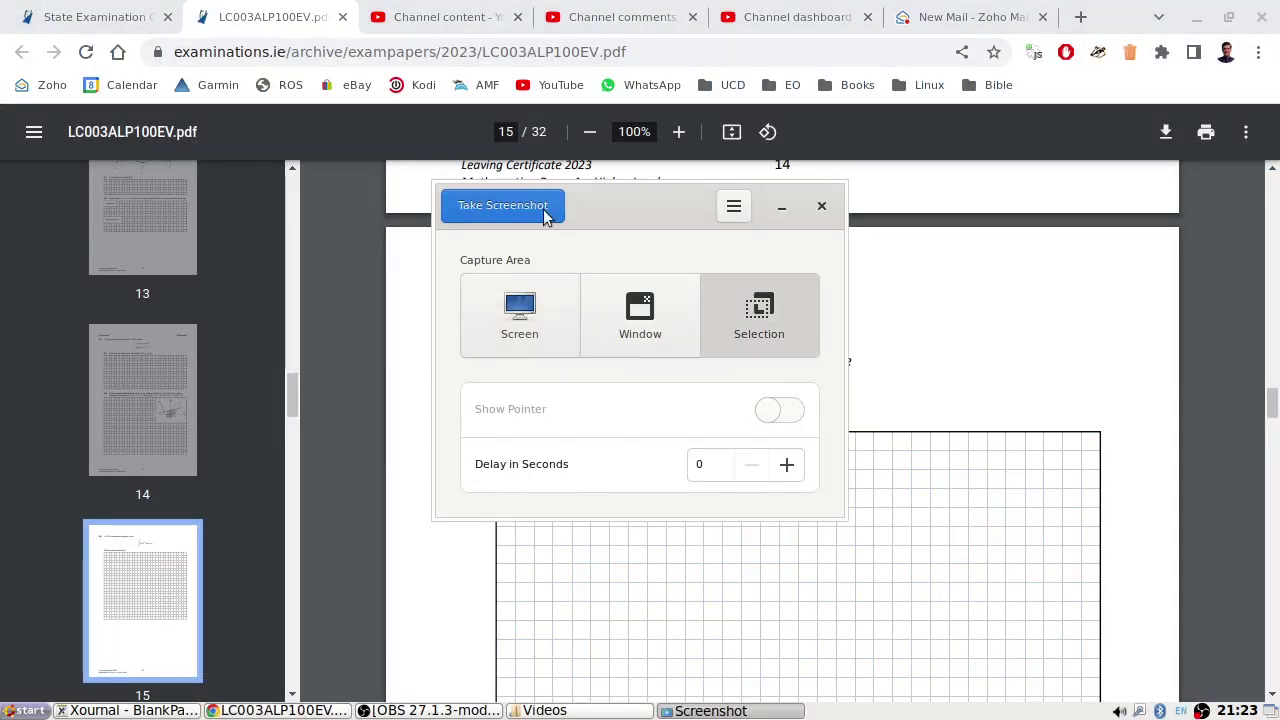
{"action": "left_click", "coordinate": [545, 217]}
{"action": "left_click_drag", "start_coordinate": [438, 282], "coordinate": [864, 452]}
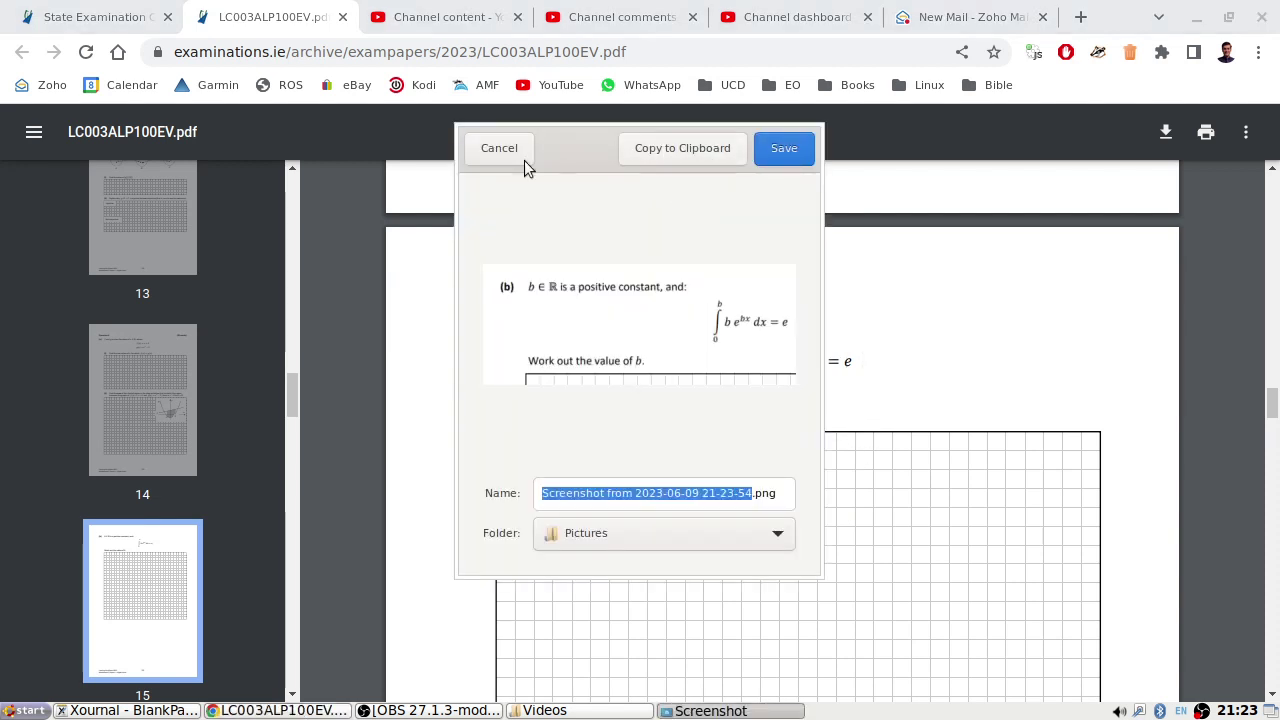
{"action": "left_click", "coordinate": [499, 149]}
{"action": "left_click", "coordinate": [823, 207]}
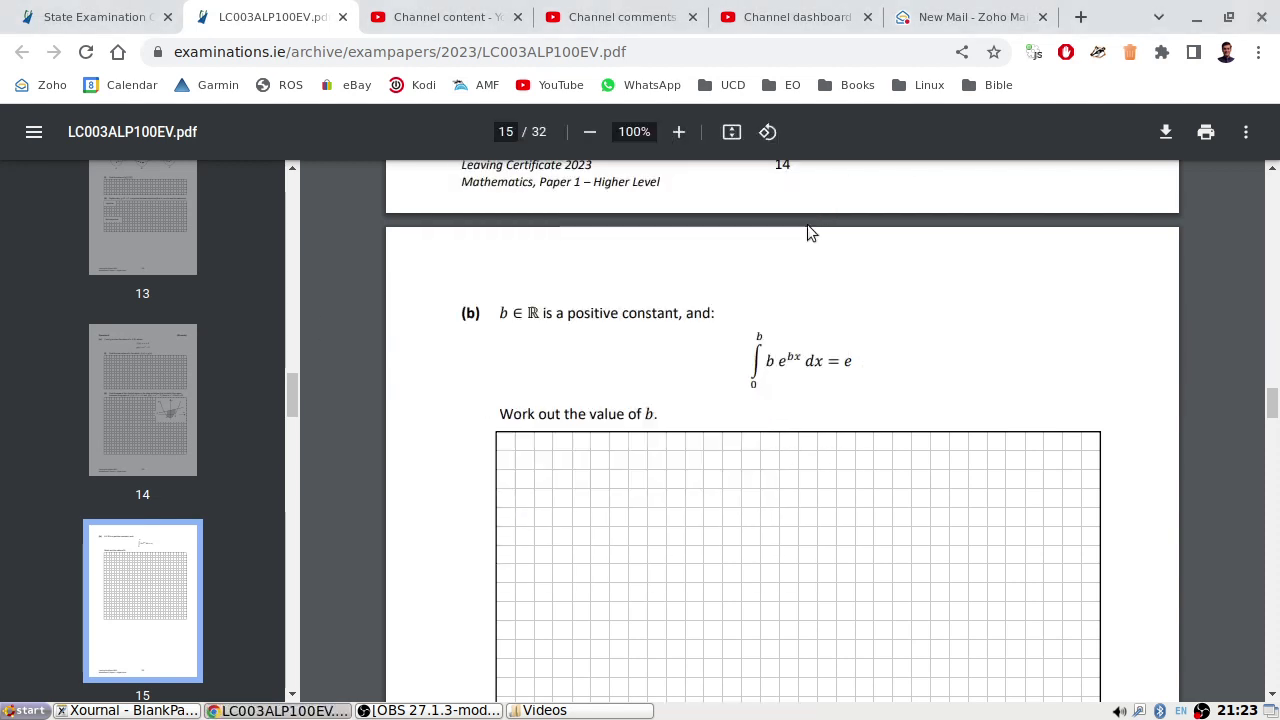
Clear the previous working in Xournal by deleting the page layer.
{"action": "left_click", "coordinate": [548, 712]}
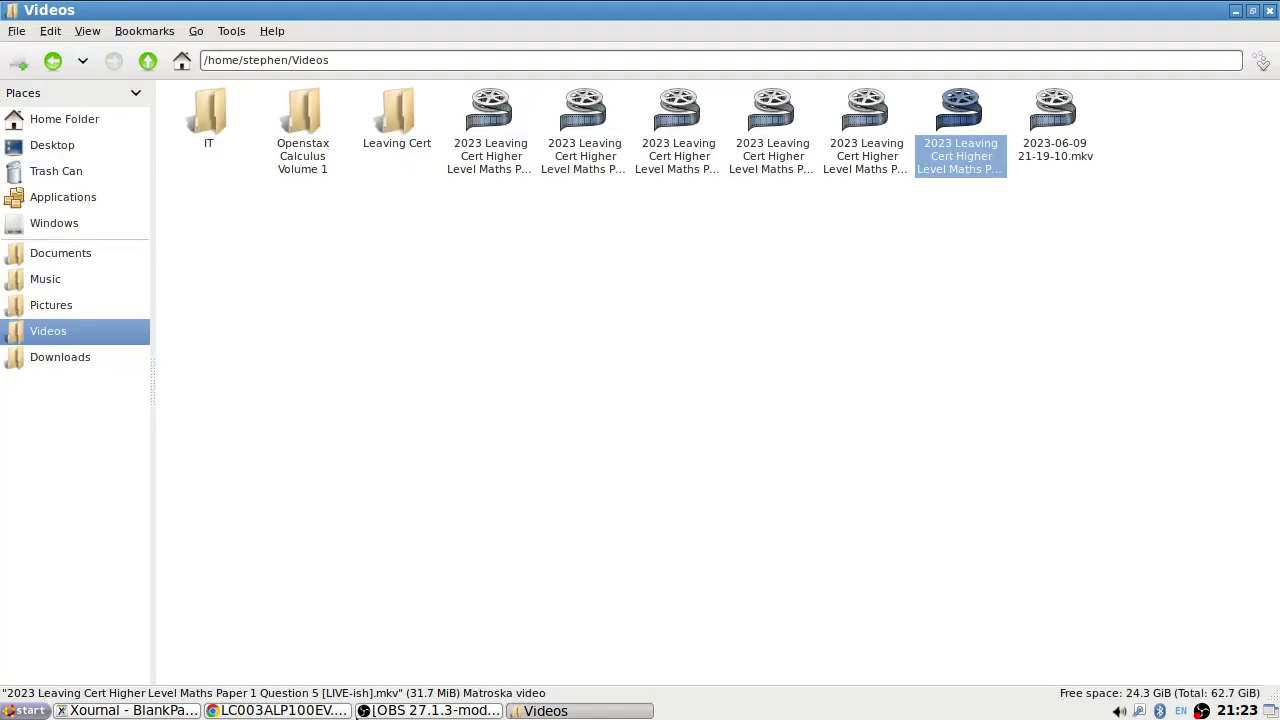
{"action": "left_click", "coordinate": [130, 710]}
{"action": "left_click", "coordinate": [126, 31]}
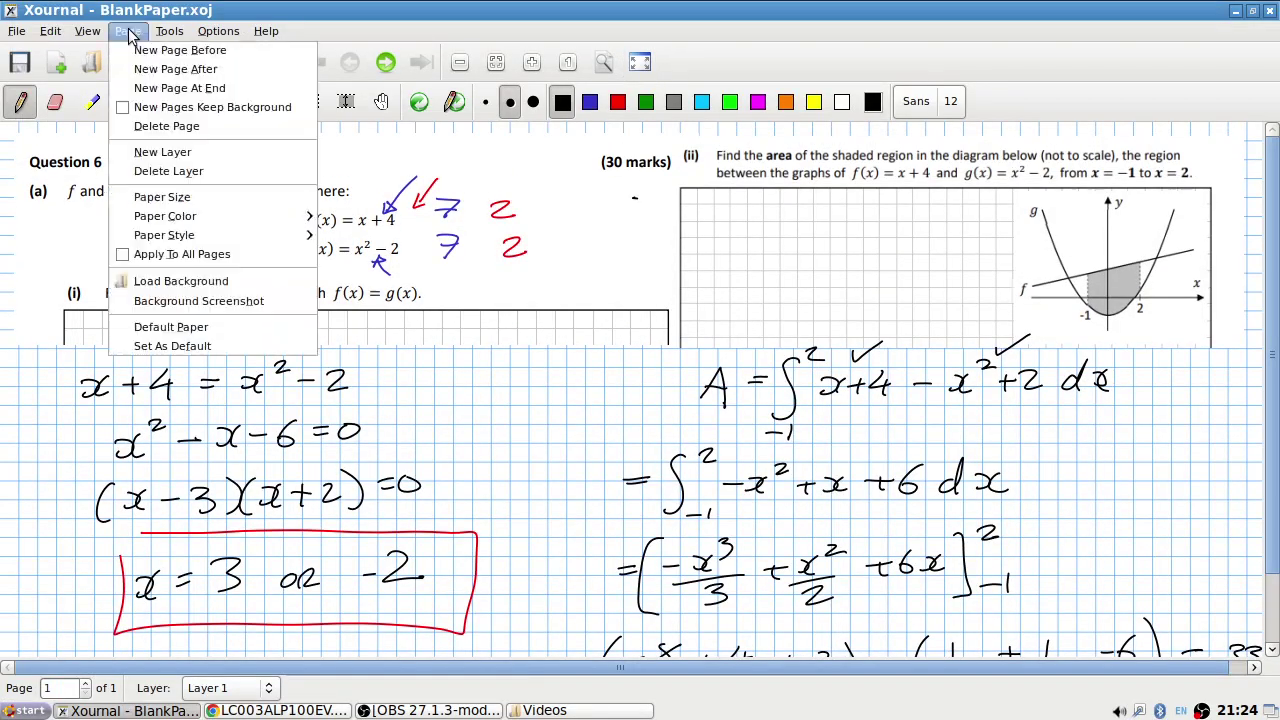
{"action": "left_click", "coordinate": [184, 172]}
Paste the part (b) question image at the top-left and set the pen to blue.
{"action": "key", "text": "ctrl+v"}
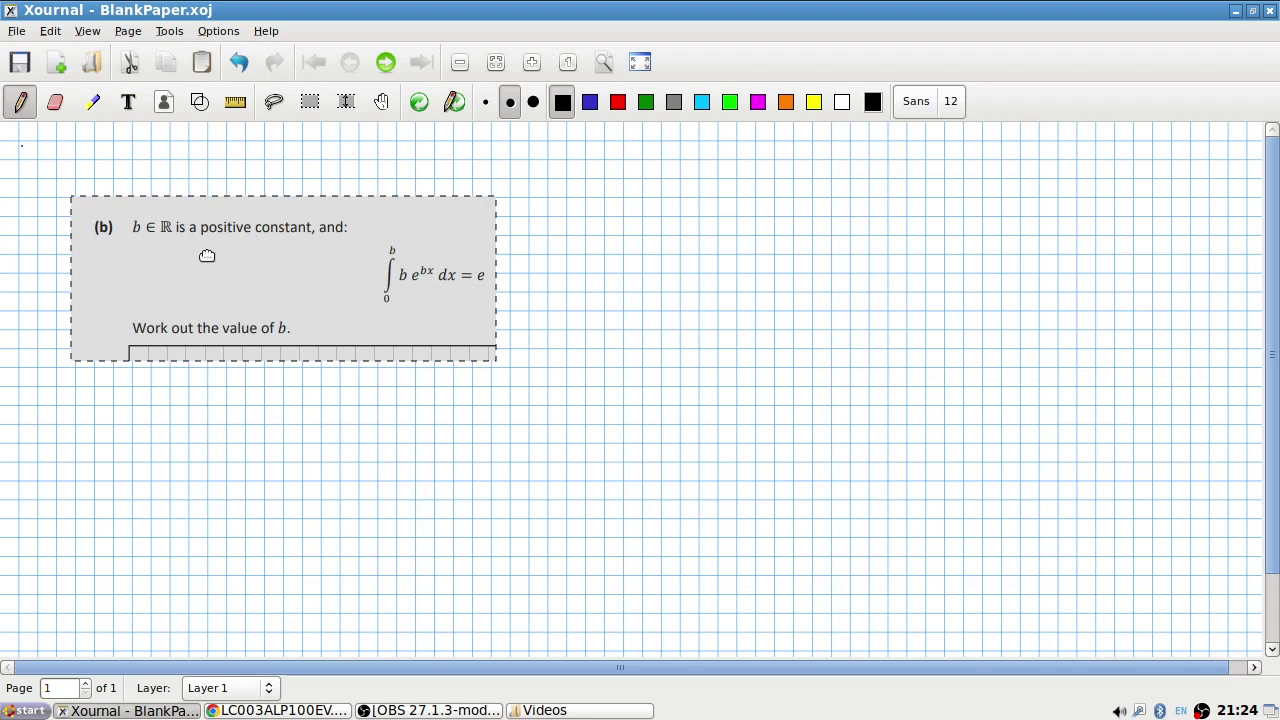
{"action": "left_click_drag", "start_coordinate": [207, 256], "coordinate": [141, 192]}
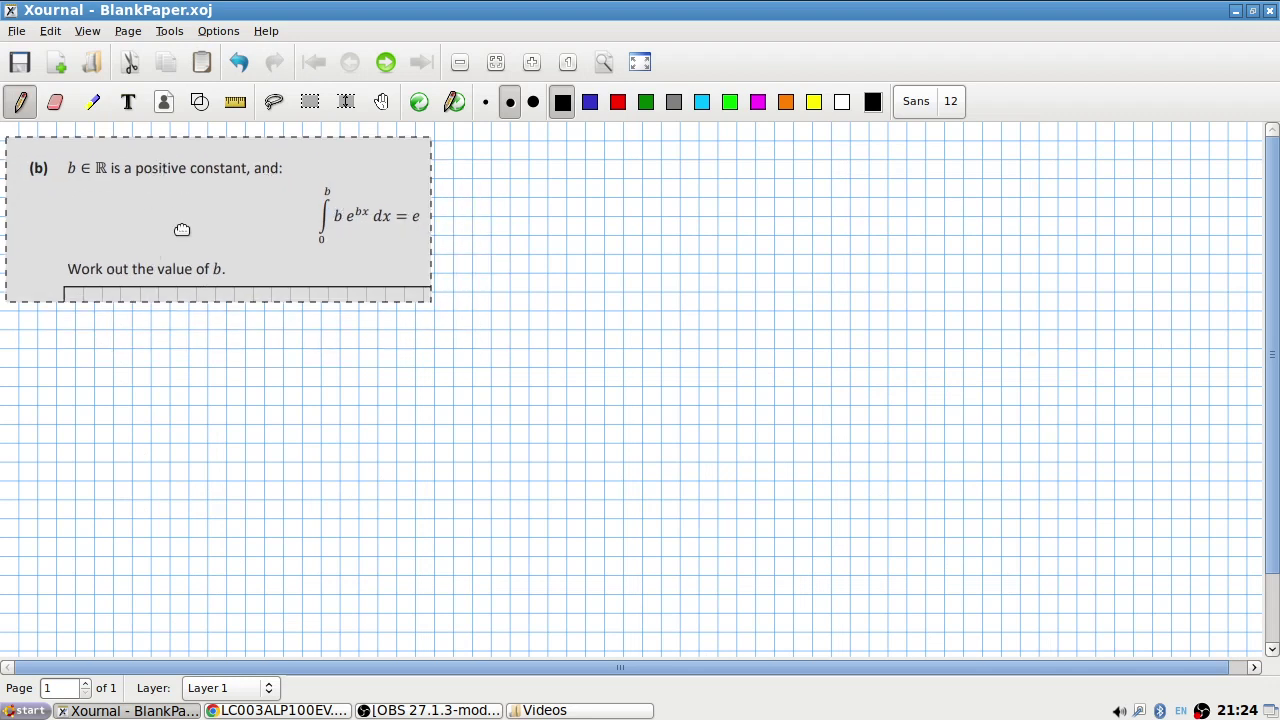
{"action": "left_click", "coordinate": [587, 112]}
{"action": "left_click", "coordinate": [20, 101]}
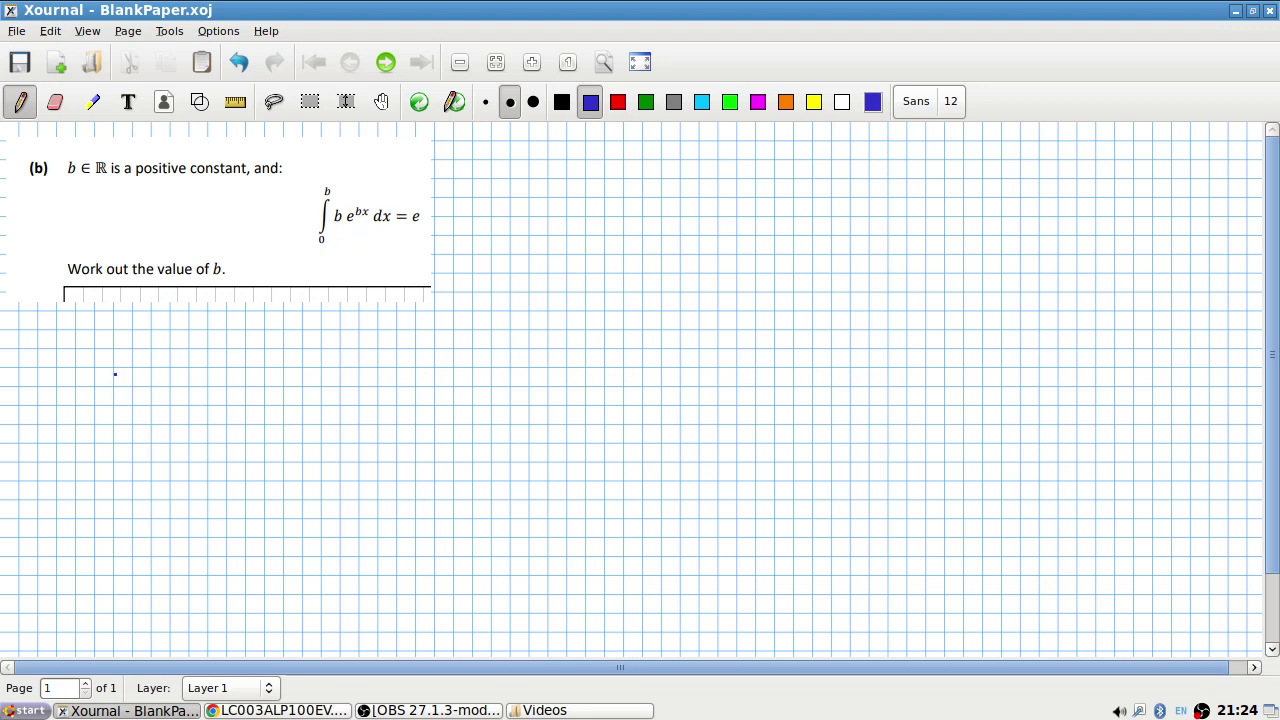
Write e^{bx} evaluated from 0 to b = e, then e^{b²} − 1 = e.
{"action": "mouse_move", "coordinate": [106, 377]}
{"action": "left_mouse_down"}
{"action": "mouse_move", "coordinate": [110, 395]}
{"action": "mouse_move", "coordinate": [132, 389]}
{"action": "left_mouse_up"}
{"action": "mouse_move", "coordinate": [144, 336]}
{"action": "left_mouse_down"}
{"action": "mouse_move", "coordinate": [141, 360]}
{"action": "mouse_move", "coordinate": [152, 349]}
{"action": "left_mouse_up"}
{"action": "left_click_drag", "start_coordinate": [156, 343], "coordinate": [184, 406]}
{"action": "left_click_drag", "start_coordinate": [207, 319], "coordinate": [204, 343]}
{"action": "left_click_drag", "start_coordinate": [210, 390], "coordinate": [208, 392]}
{"action": "left_click_drag", "start_coordinate": [262, 355], "coordinate": [281, 353]}
{"action": "left_click_drag", "start_coordinate": [261, 364], "coordinate": [326, 364]}
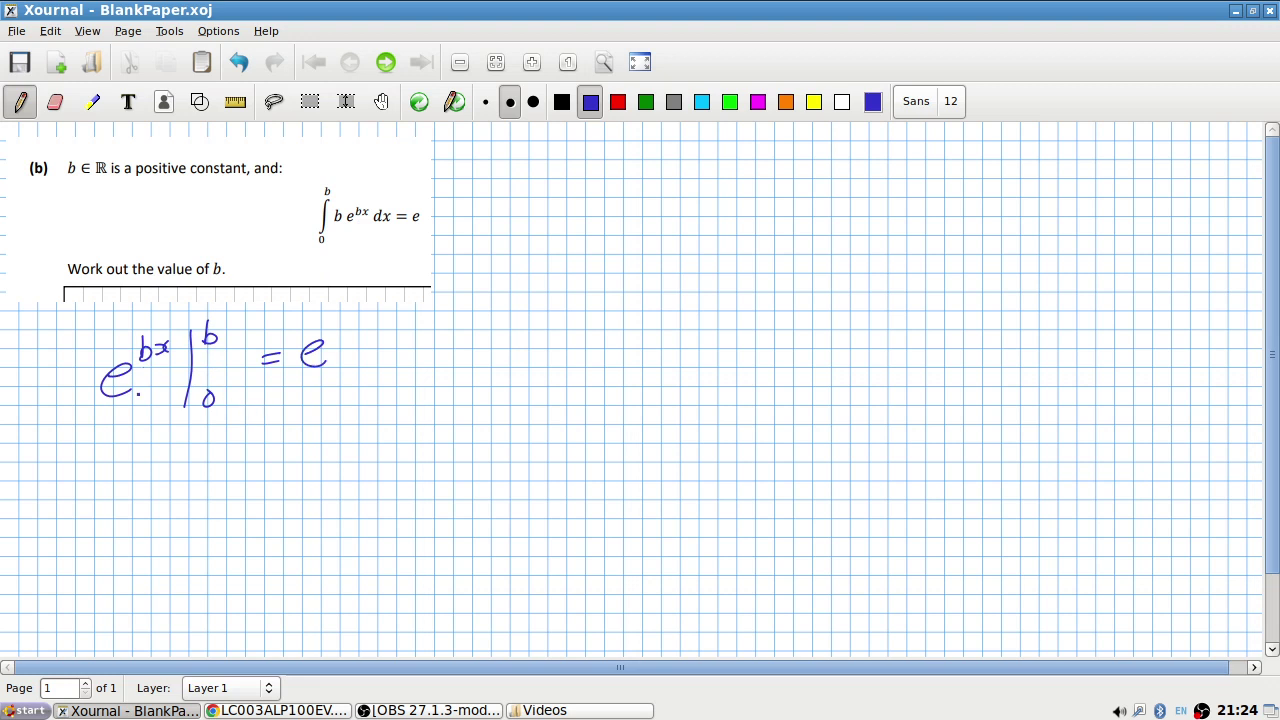
{"action": "left_click_drag", "start_coordinate": [103, 480], "coordinate": [126, 497]}
{"action": "mouse_move", "coordinate": [135, 445]}
{"action": "left_mouse_down"}
{"action": "mouse_move", "coordinate": [146, 456]}
{"action": "mouse_move", "coordinate": [159, 446]}
{"action": "mouse_move", "coordinate": [187, 484]}
{"action": "mouse_move", "coordinate": [221, 495]}
{"action": "mouse_move", "coordinate": [270, 476]}
{"action": "left_mouse_up"}
{"action": "mouse_move", "coordinate": [306, 466]}
{"action": "left_mouse_down"}
{"action": "mouse_move", "coordinate": [326, 460]}
{"action": "mouse_move", "coordinate": [331, 476]}
{"action": "left_mouse_up"}
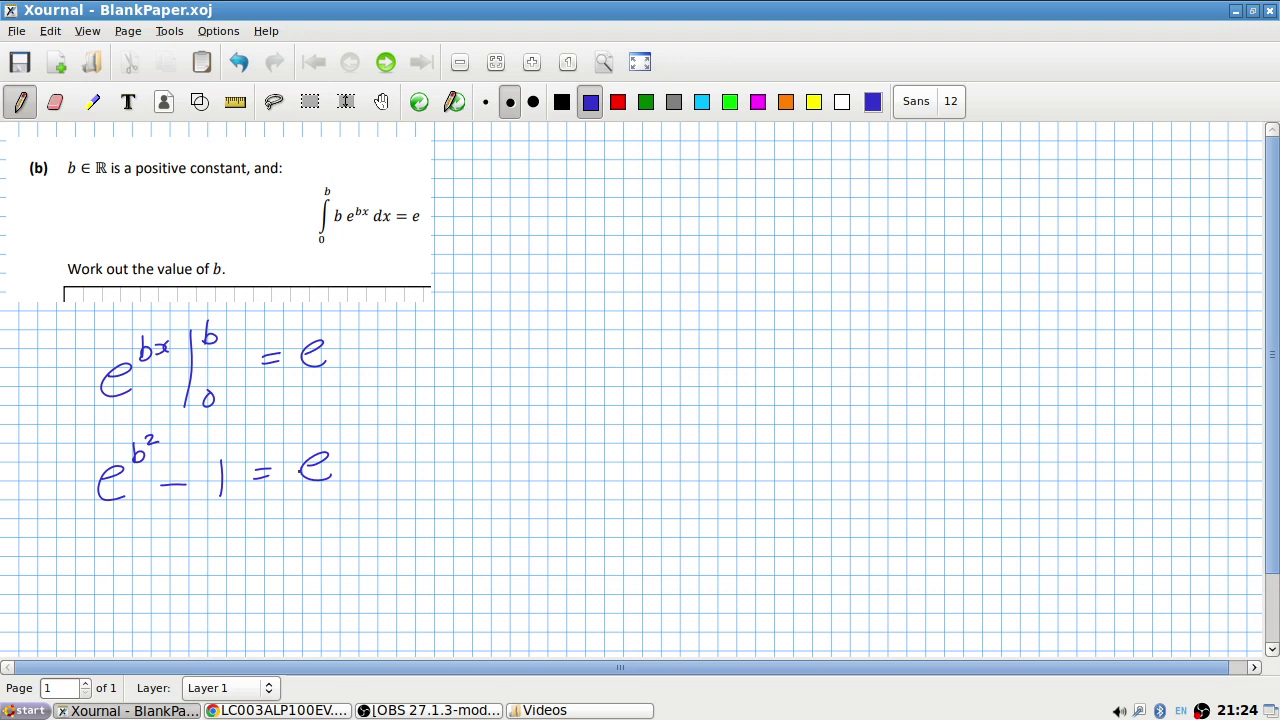
Write e^{b²} = 1 + e, then b² = ln(1 + e).
{"action": "left_click_drag", "start_coordinate": [124, 566], "coordinate": [152, 582]}
{"action": "mouse_move", "coordinate": [166, 527]}
{"action": "left_mouse_down"}
{"action": "mouse_move", "coordinate": [164, 550]}
{"action": "mouse_move", "coordinate": [192, 530]}
{"action": "mouse_move", "coordinate": [236, 566]}
{"action": "left_mouse_up"}
{"action": "mouse_move", "coordinate": [262, 548]}
{"action": "left_mouse_down"}
{"action": "mouse_move", "coordinate": [261, 578]}
{"action": "mouse_move", "coordinate": [290, 562]}
{"action": "left_mouse_up"}
{"action": "mouse_move", "coordinate": [283, 556]}
{"action": "left_mouse_down"}
{"action": "mouse_move", "coordinate": [283, 576]}
{"action": "mouse_move", "coordinate": [326, 575]}
{"action": "left_mouse_up"}
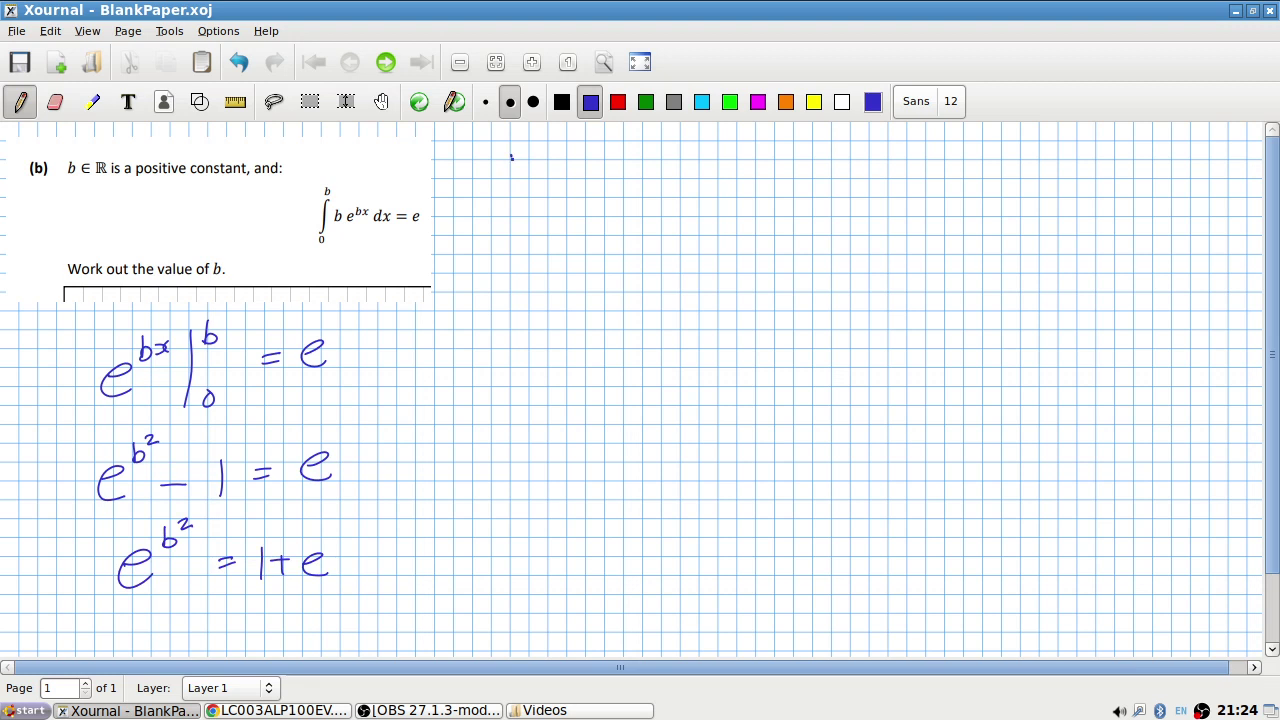
{"action": "mouse_move", "coordinate": [511, 157]}
{"action": "left_mouse_down"}
{"action": "mouse_move", "coordinate": [512, 196]}
{"action": "mouse_move", "coordinate": [560, 162]}
{"action": "mouse_move", "coordinate": [609, 177]}
{"action": "mouse_move", "coordinate": [597, 184]}
{"action": "mouse_move", "coordinate": [695, 196]}
{"action": "left_mouse_up"}
{"action": "left_click_drag", "start_coordinate": [730, 162], "coordinate": [716, 195]}
{"action": "mouse_move", "coordinate": [750, 160]}
{"action": "left_mouse_down"}
{"action": "mouse_move", "coordinate": [748, 192]}
{"action": "mouse_move", "coordinate": [782, 174]}
{"action": "left_mouse_up"}
{"action": "left_click_drag", "start_coordinate": [770, 168], "coordinate": [771, 192]}
{"action": "mouse_move", "coordinate": [792, 176]}
{"action": "left_mouse_down"}
{"action": "mouse_move", "coordinate": [808, 172]}
{"action": "mouse_move", "coordinate": [810, 189]}
{"action": "left_mouse_up"}
{"action": "left_click_drag", "start_coordinate": [826, 154], "coordinate": [827, 191]}
{"action": "left_click_drag", "start_coordinate": [587, 187], "coordinate": [609, 186]}
{"action": "left_click_drag", "start_coordinate": [593, 177], "coordinate": [611, 175]}
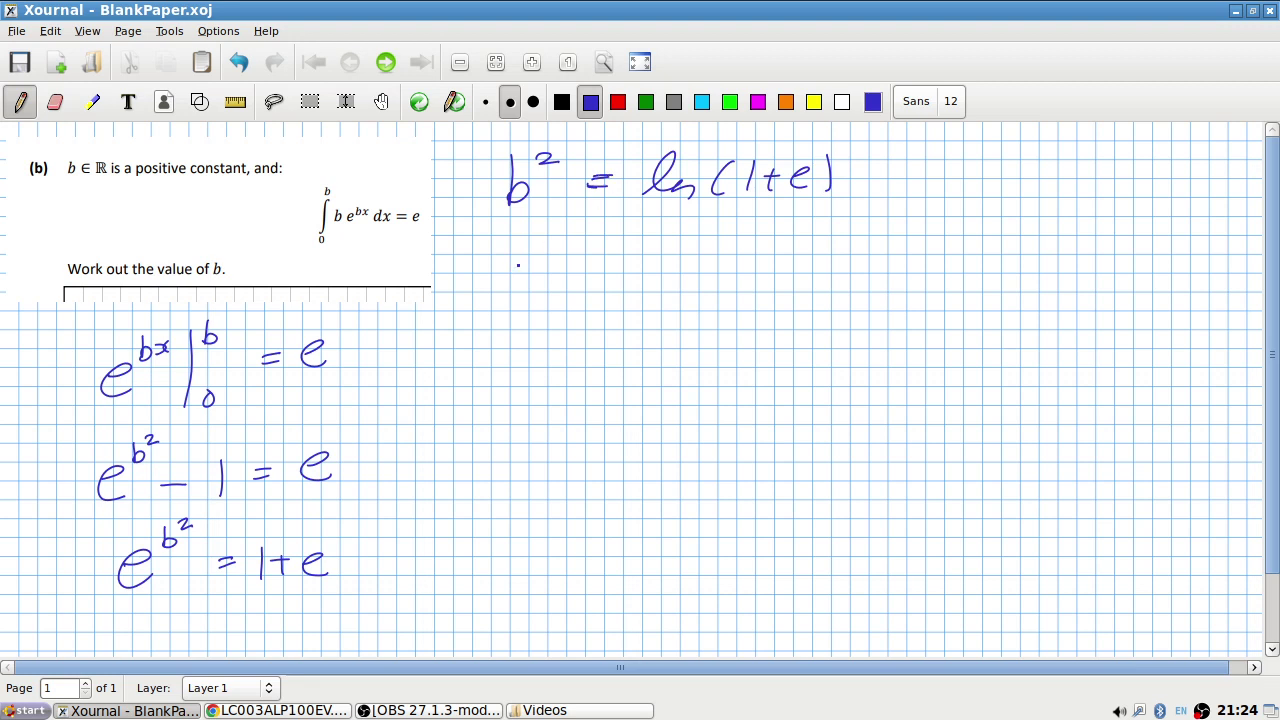
Write b = √ln(1 + e) in blue.
{"action": "mouse_move", "coordinate": [517, 252]}
{"action": "left_mouse_down"}
{"action": "mouse_move", "coordinate": [537, 286]}
{"action": "mouse_move", "coordinate": [512, 292]}
{"action": "mouse_move", "coordinate": [593, 271]}
{"action": "mouse_move", "coordinate": [591, 285]}
{"action": "mouse_move", "coordinate": [676, 303]}
{"action": "mouse_move", "coordinate": [678, 240]}
{"action": "mouse_move", "coordinate": [886, 230]}
{"action": "left_mouse_up"}
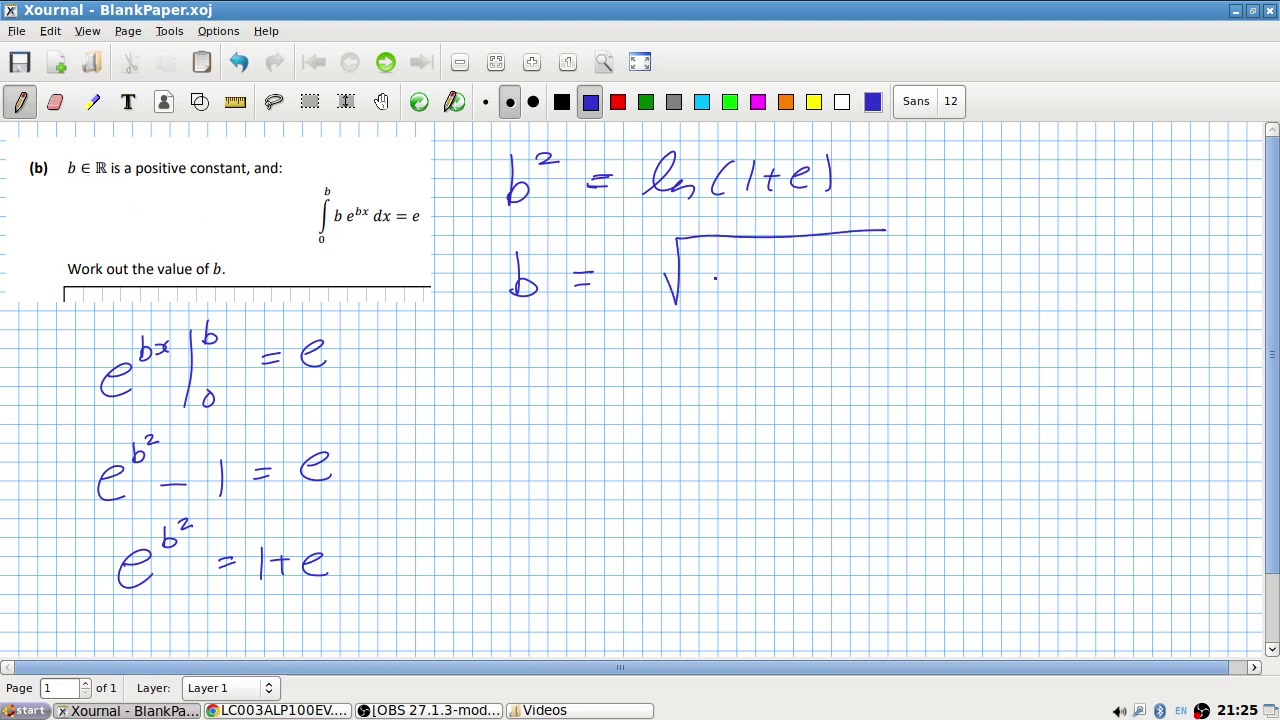
{"action": "mouse_move", "coordinate": [712, 252]}
{"action": "left_mouse_down"}
{"action": "mouse_move", "coordinate": [709, 290]}
{"action": "mouse_move", "coordinate": [757, 290]}
{"action": "left_mouse_up"}
{"action": "mouse_move", "coordinate": [782, 256]}
{"action": "left_mouse_down"}
{"action": "mouse_move", "coordinate": [780, 288]}
{"action": "mouse_move", "coordinate": [812, 270]}
{"action": "left_mouse_up"}
{"action": "mouse_move", "coordinate": [806, 260]}
{"action": "left_mouse_down"}
{"action": "mouse_move", "coordinate": [804, 284]}
{"action": "mouse_move", "coordinate": [833, 284]}
{"action": "left_mouse_up"}
{"action": "left_click_drag", "start_coordinate": [847, 253], "coordinate": [845, 292]}
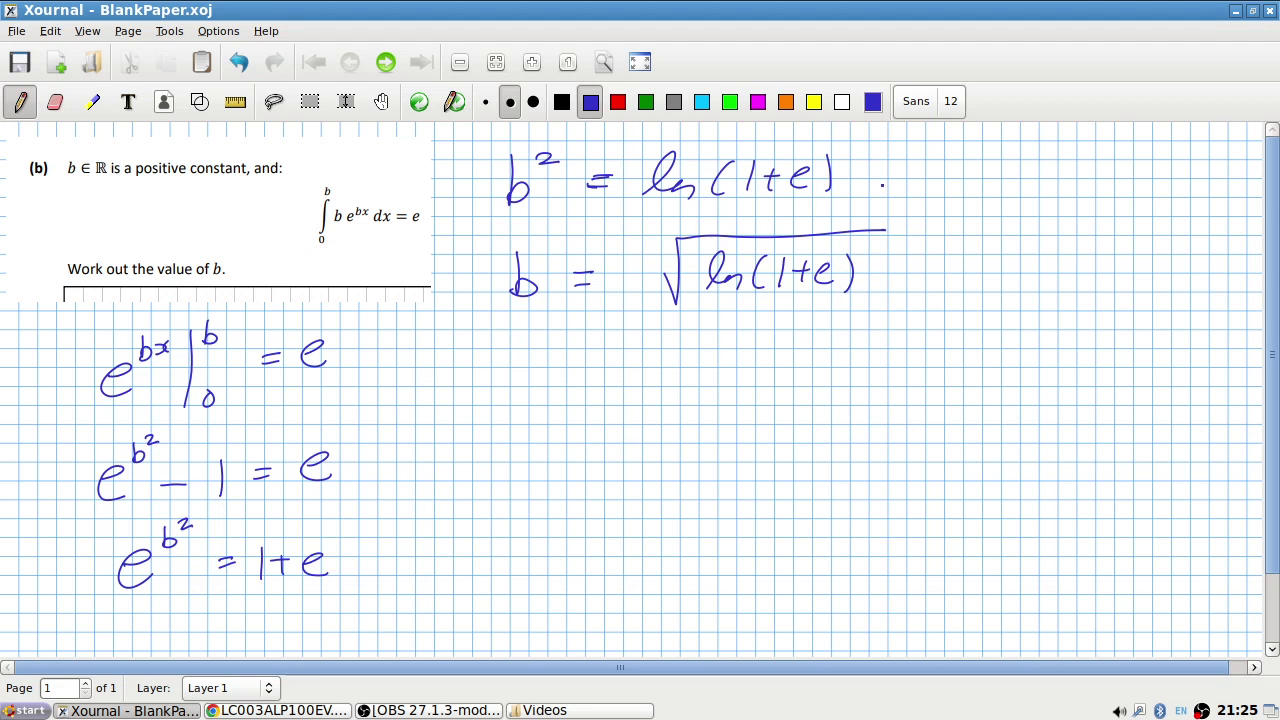
In green, write ≈ 1.146 beside the answer and tick it.
{"action": "left_click", "coordinate": [646, 101]}
{"action": "mouse_move", "coordinate": [1040, 261]}
{"action": "left_mouse_down"}
{"action": "mouse_move", "coordinate": [1064, 248]}
{"action": "mouse_move", "coordinate": [1080, 264]}
{"action": "left_mouse_up"}
{"action": "left_click", "coordinate": [1109, 265]}
{"action": "mouse_move", "coordinate": [1108, 240]}
{"action": "left_mouse_down"}
{"action": "mouse_move", "coordinate": [1109, 259]}
{"action": "mouse_move", "coordinate": [1138, 268]}
{"action": "mouse_move", "coordinate": [1180, 254]}
{"action": "left_mouse_up"}
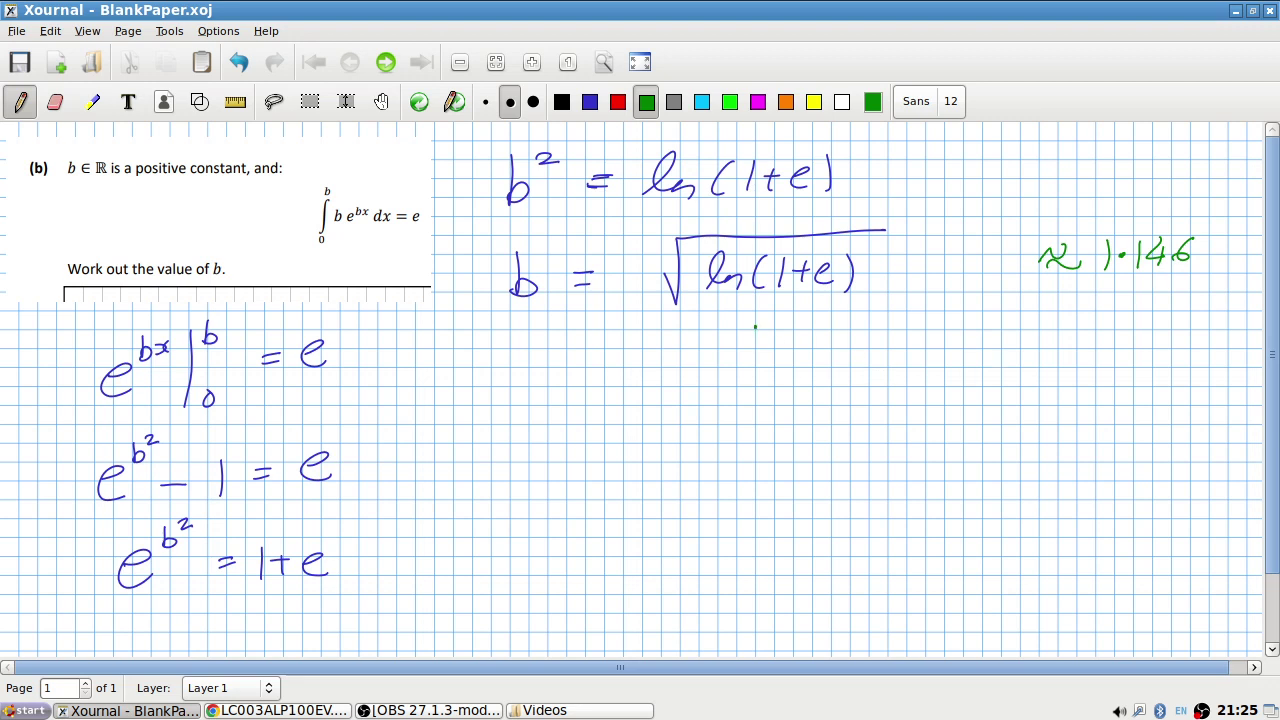
{"action": "left_click_drag", "start_coordinate": [755, 326], "coordinate": [838, 303]}
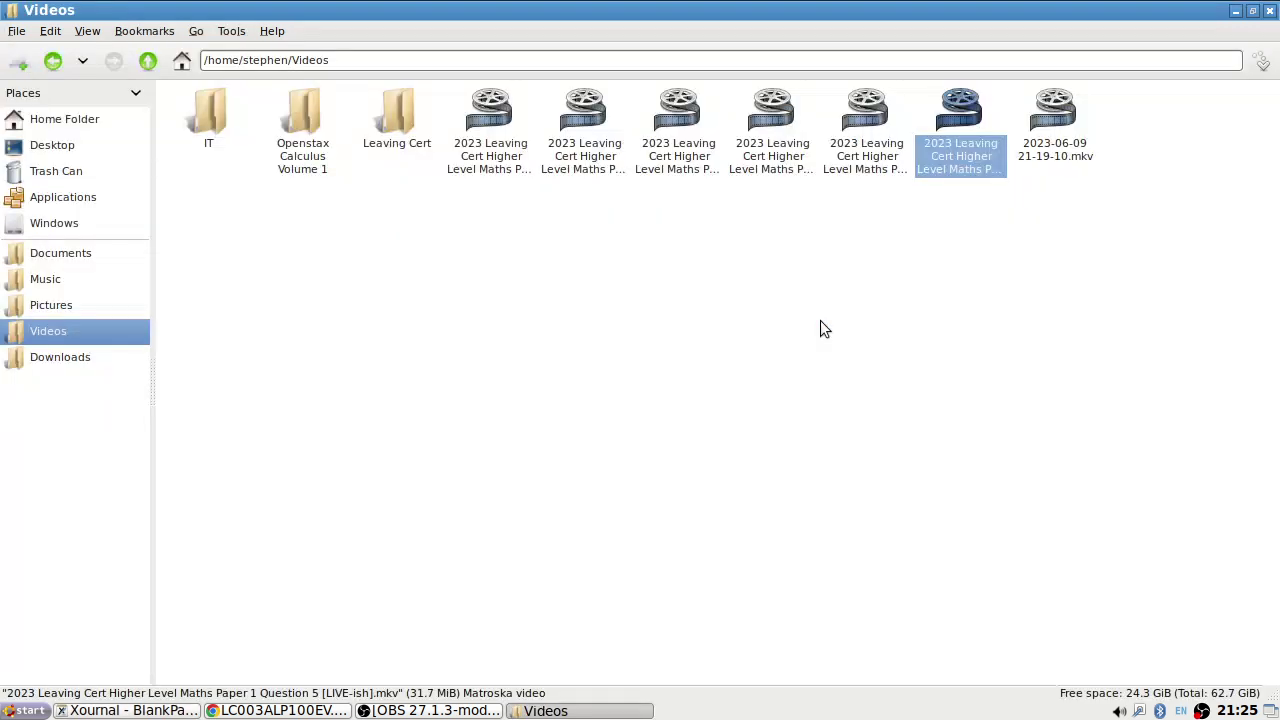
Scroll the exam PDF in Chrome down to page 16, Section B Question 7.
{"action": "key", "text": "alt+Tab"}
{"action": "key", "text": "alt+Tab"}
{"action": "key", "text": "alt+Tab"}
{"action": "scroll", "coordinate": [810, 340], "scroll_direction": "down", "scroll_amount": 2}
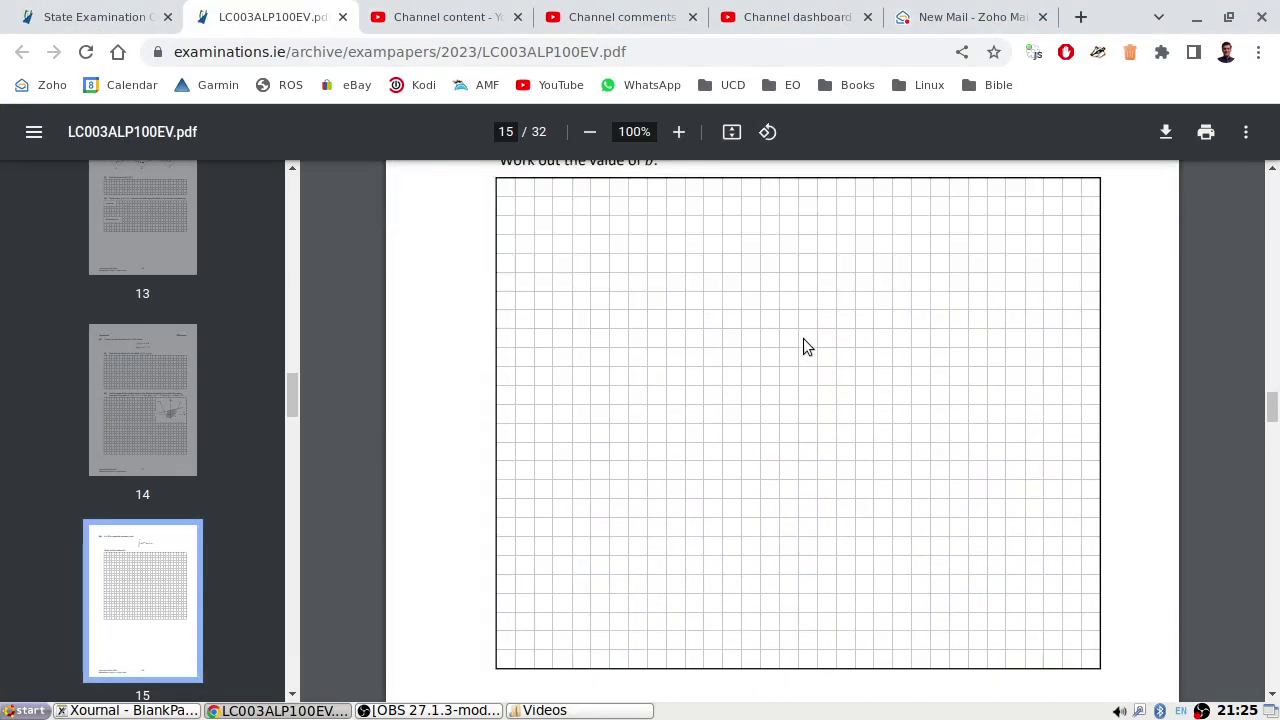
{"action": "scroll", "coordinate": [805, 340], "scroll_direction": "down", "scroll_amount": 8}
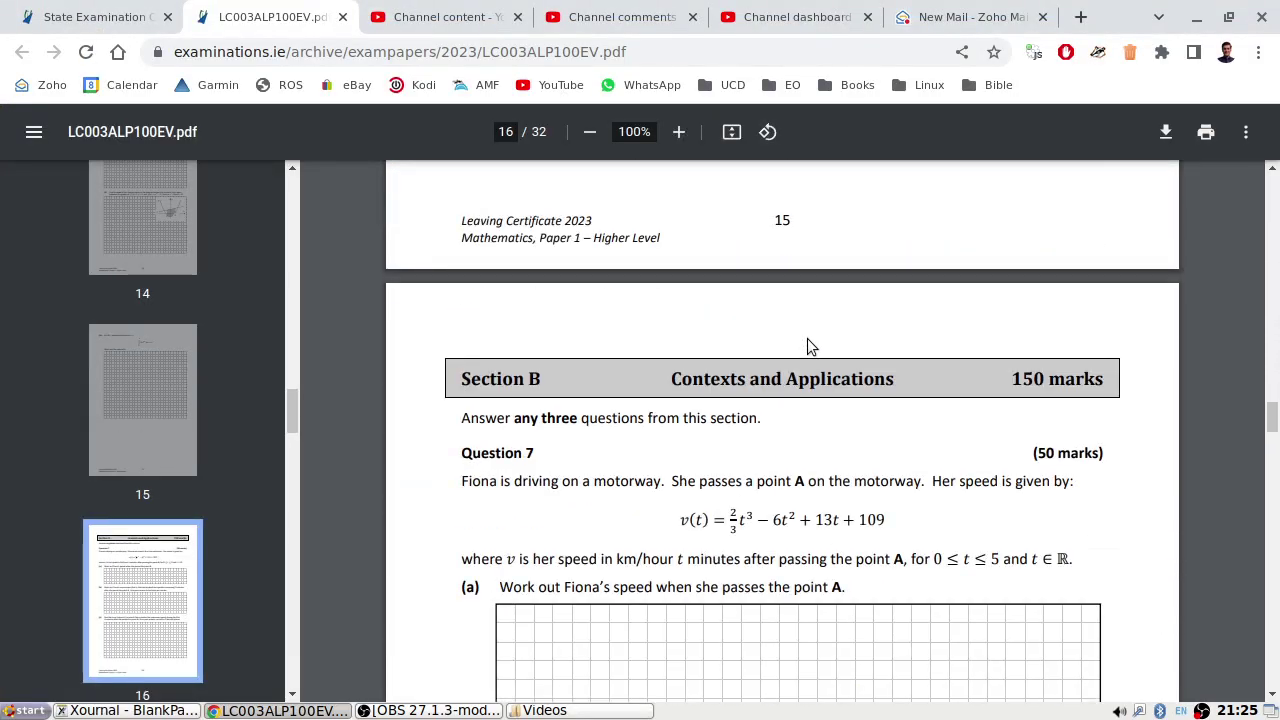